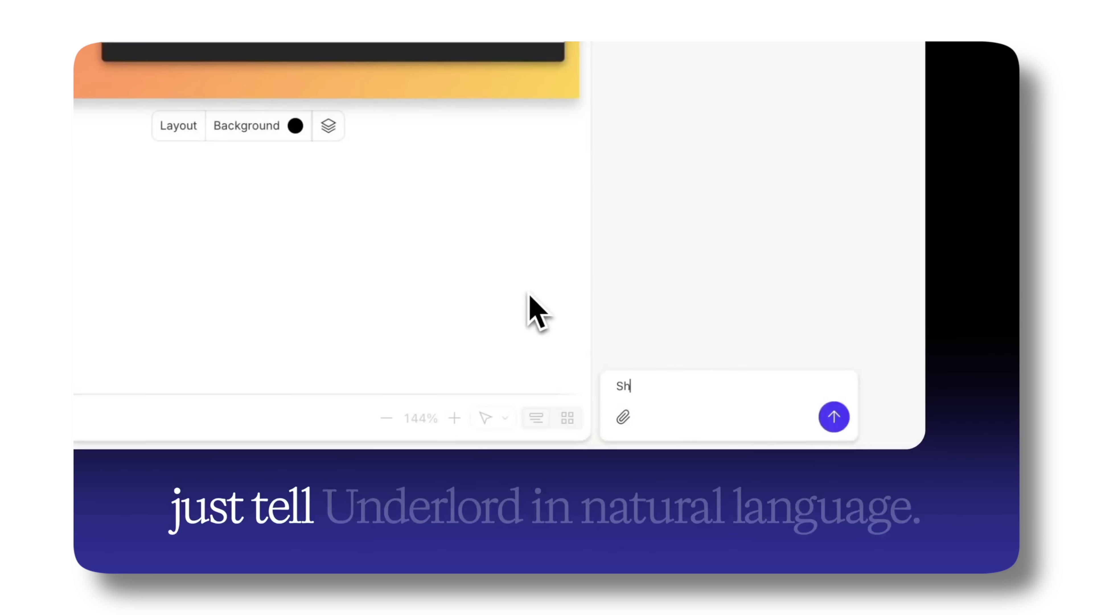
Ask Underlord to shorten the script to 90 seconds and split it into topic-based chapters.
{"action": "type", "text": "script to 90 second"}
{"action": "key", "text": "Return"}
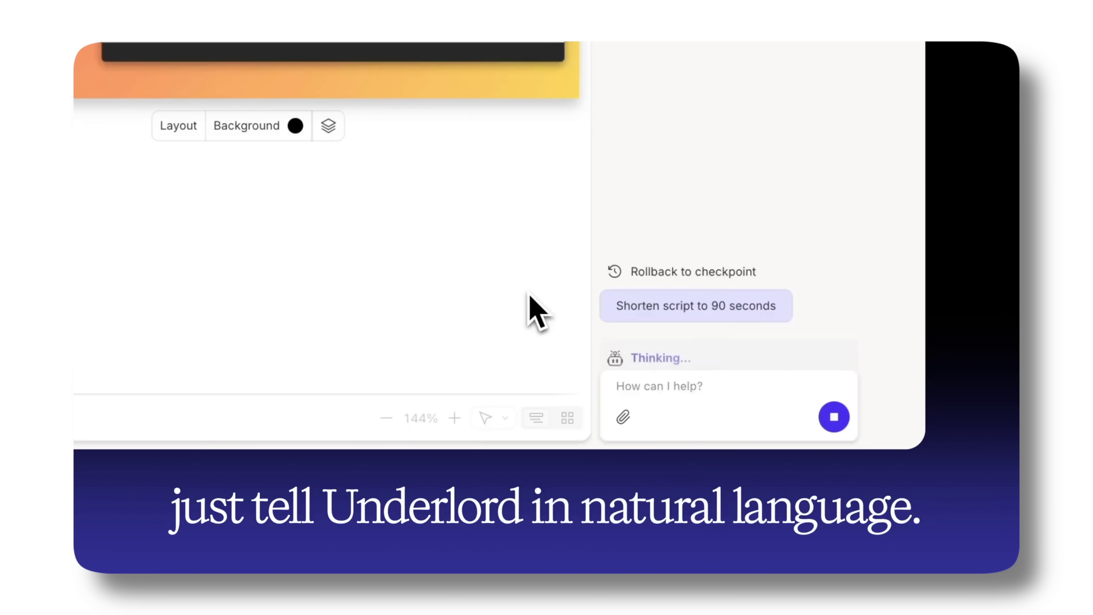
{"action": "type", "text": "Split into topic-based chapters"}
{"action": "key", "text": "Return"}
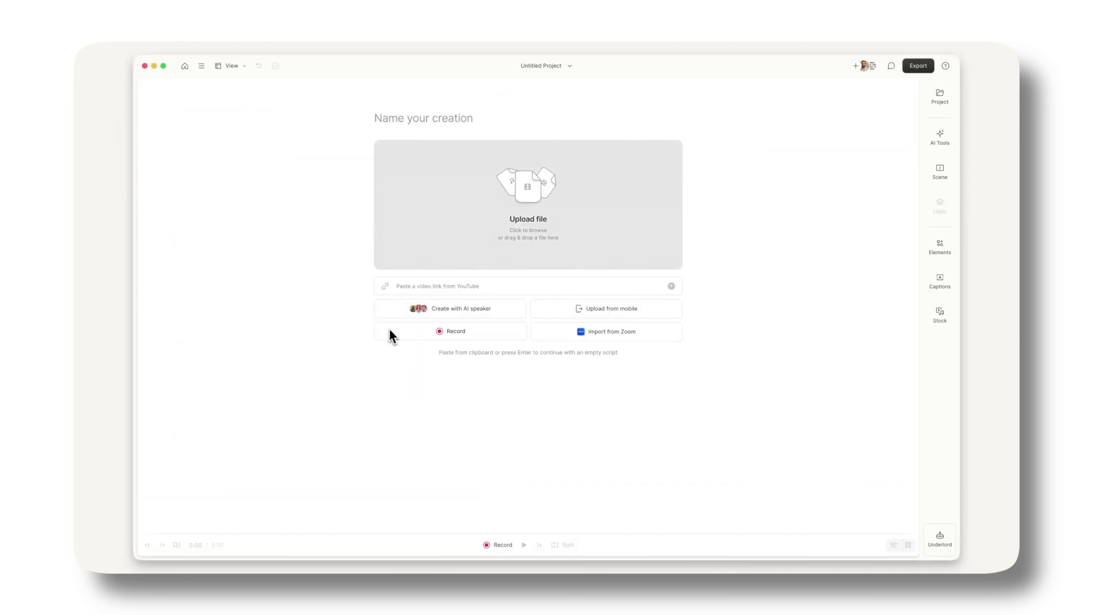
Delete the repeated opening sentence ending 'I hit the table' from the My first recording transcript.
{"action": "left_click", "coordinate": [382, 326]}
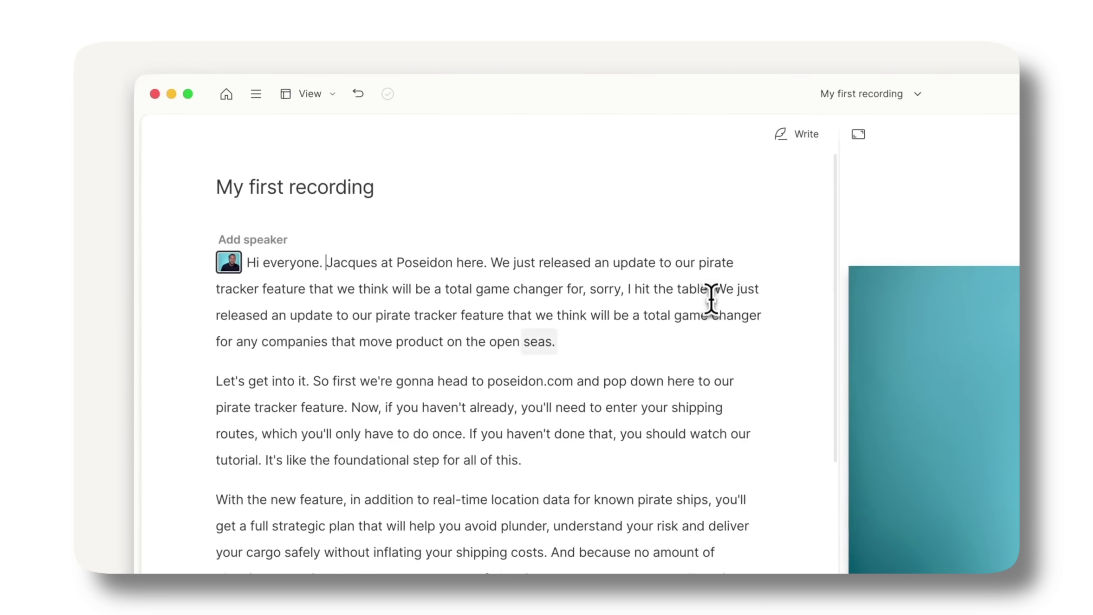
{"action": "left_click_drag", "start_coordinate": [454, 177], "coordinate": [333, 165]}
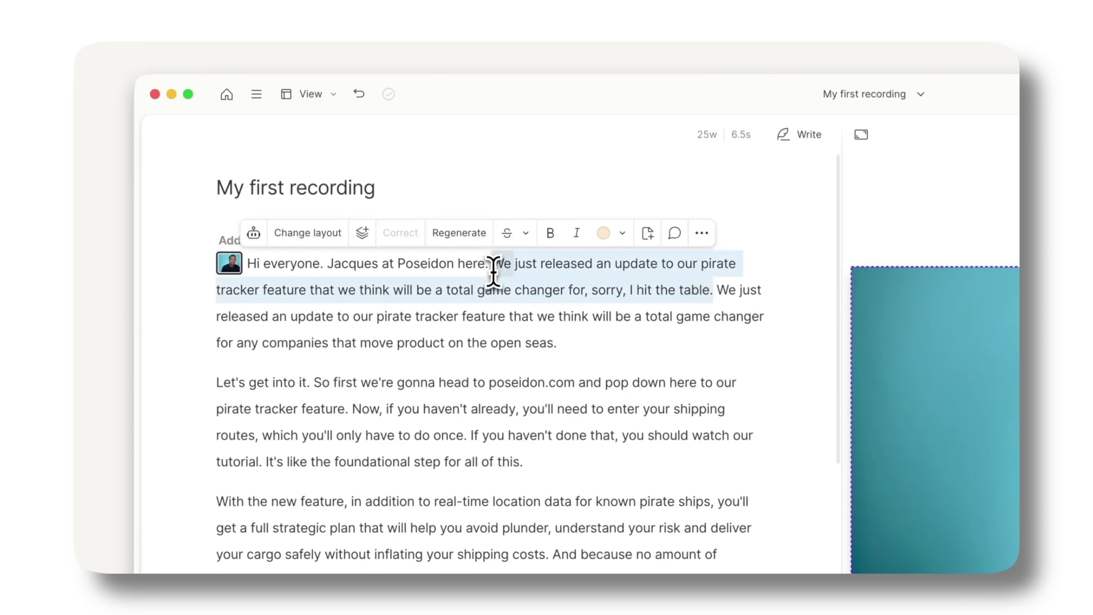
{"action": "key", "text": "BackSpace"}
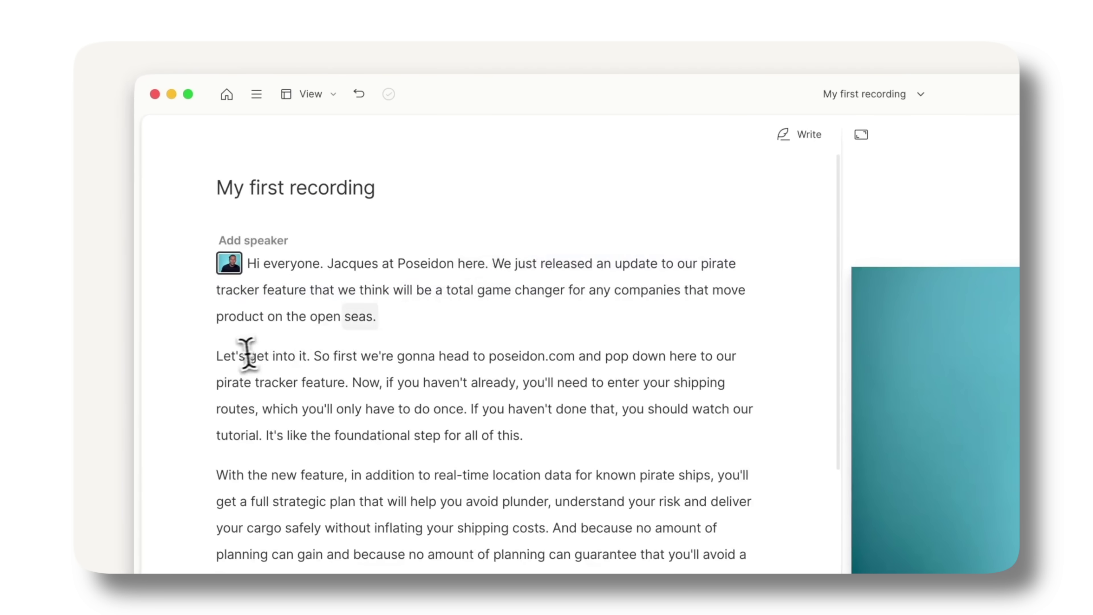
{"action": "left_click", "coordinate": [446, 407], "text": "shift"}
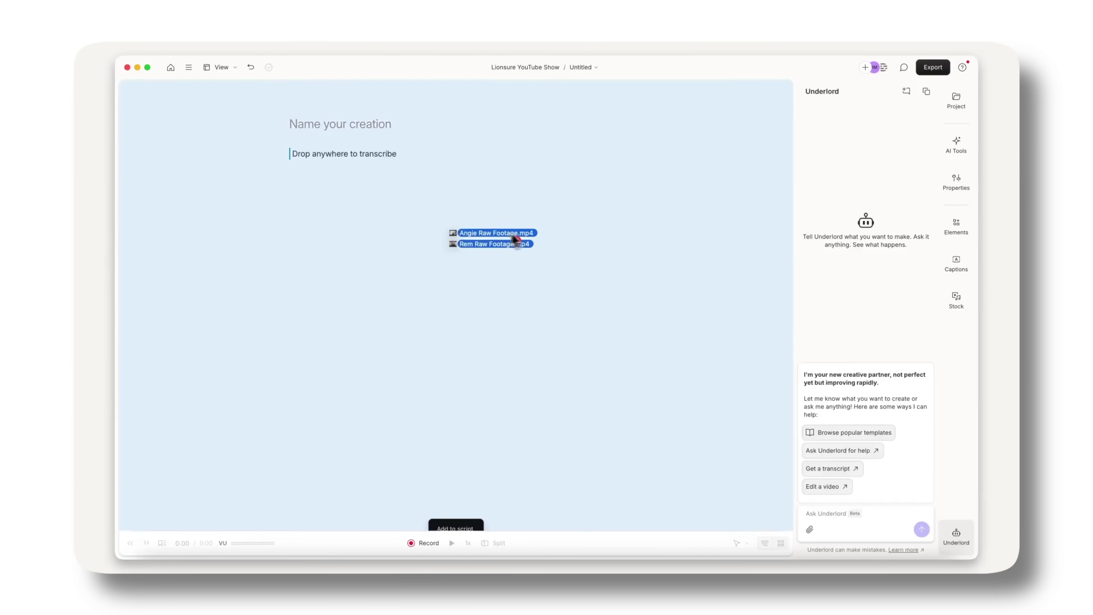
Add the Rem and Angie raw footage, label the first speaker Rem, and select Angie's passage.
{"action": "left_click_drag", "start_coordinate": [499, 240], "coordinate": [510, 254]}
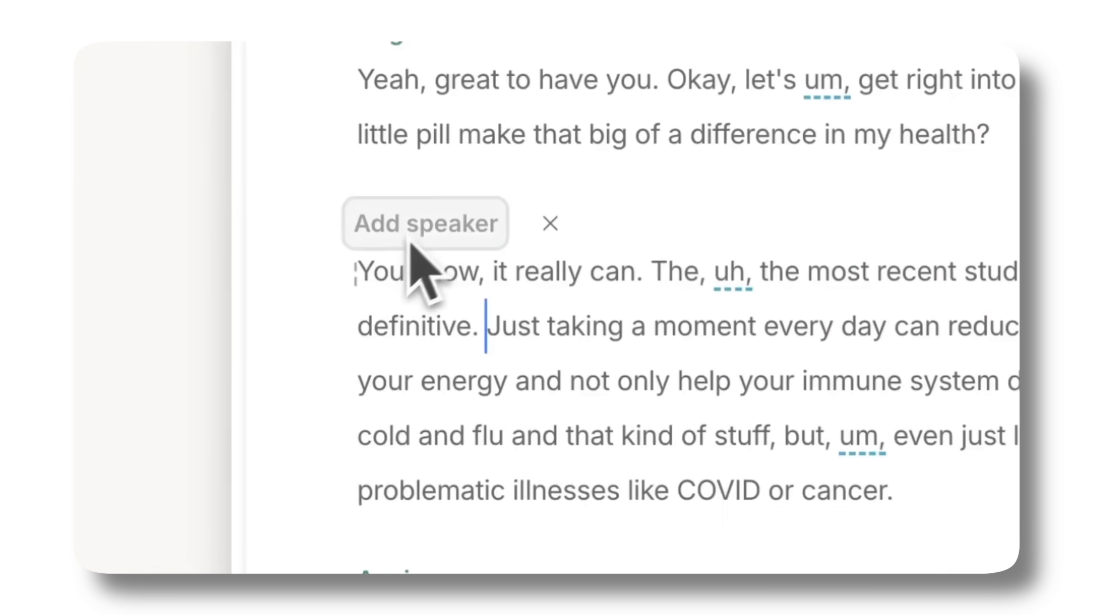
{"action": "left_click", "coordinate": [478, 228]}
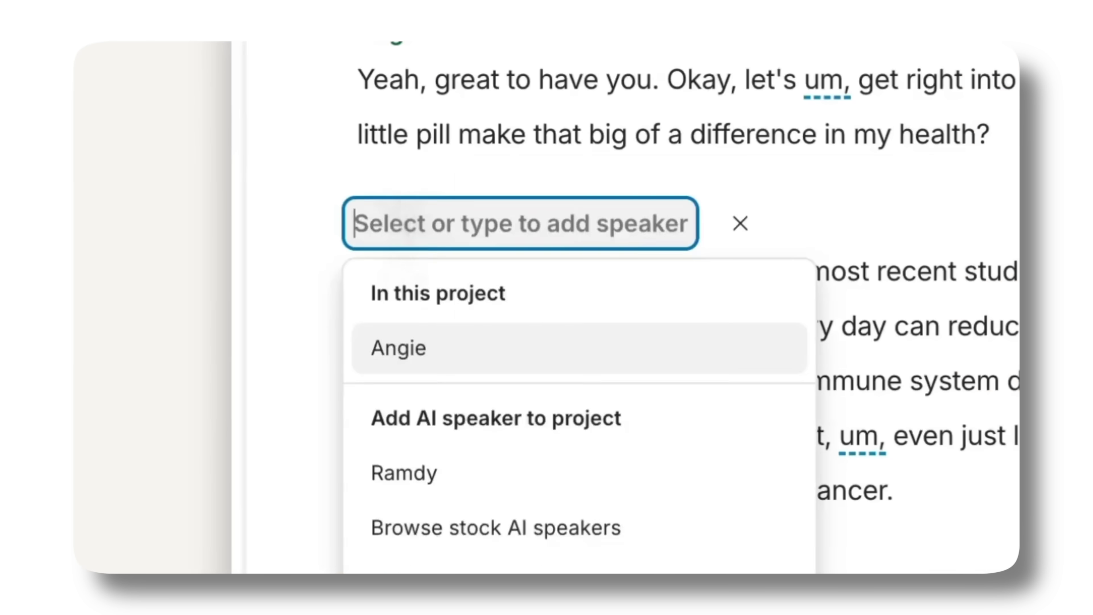
{"action": "type", "text": "Rem"}
{"action": "key", "text": "Return"}
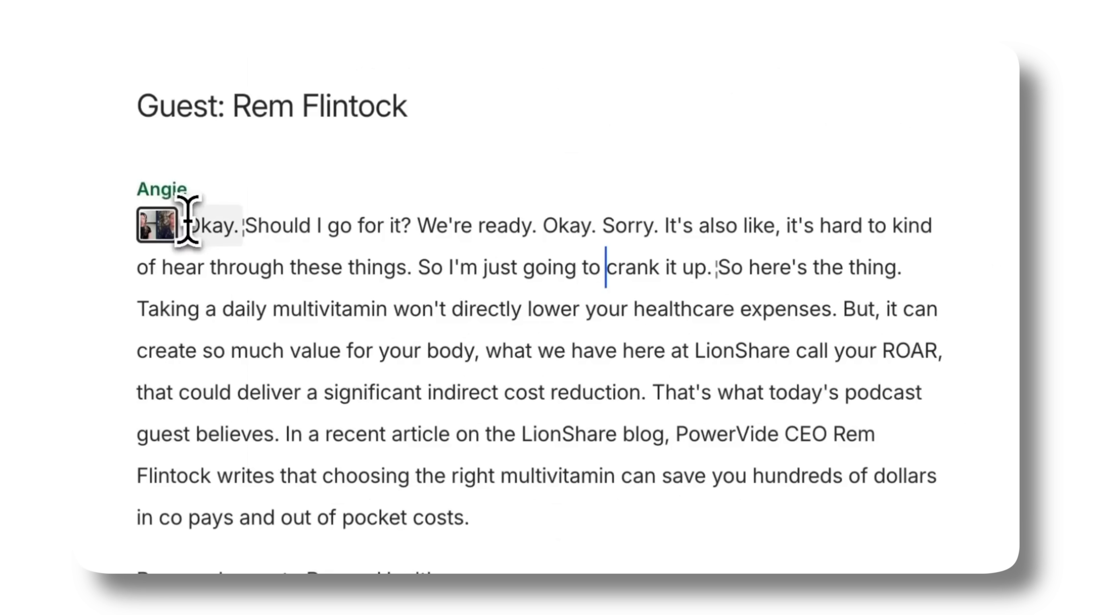
{"action": "left_click_drag", "start_coordinate": [185, 225], "coordinate": [723, 267]}
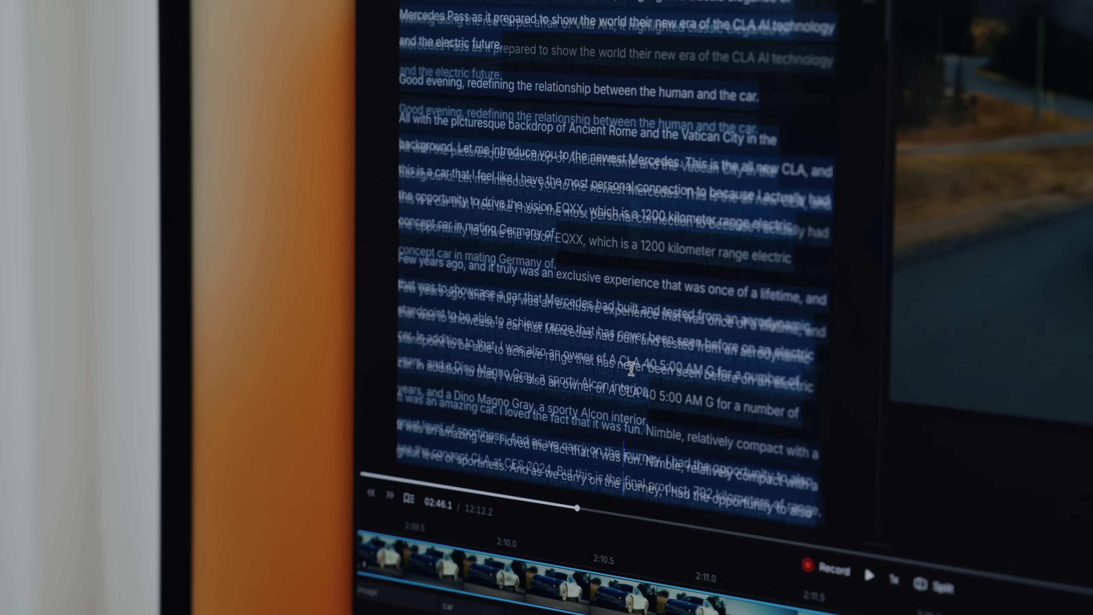
{"action": "scroll", "coordinate": [631, 368], "scroll_direction": "down", "scroll_amount": 10}
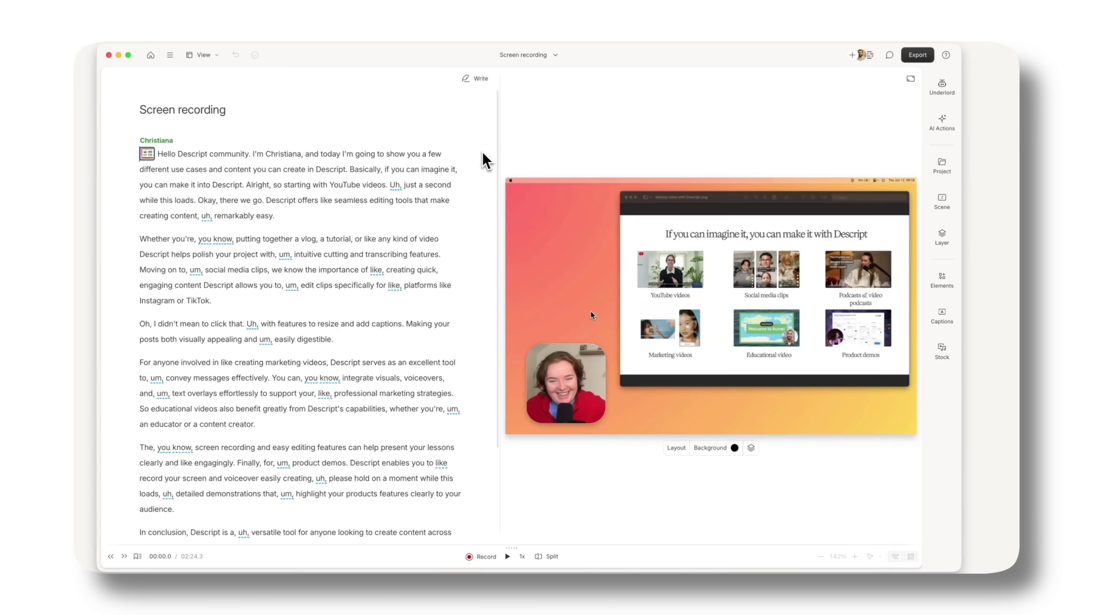
{"action": "scroll", "coordinate": [502, 166], "scroll_direction": "down", "scroll_amount": 3}
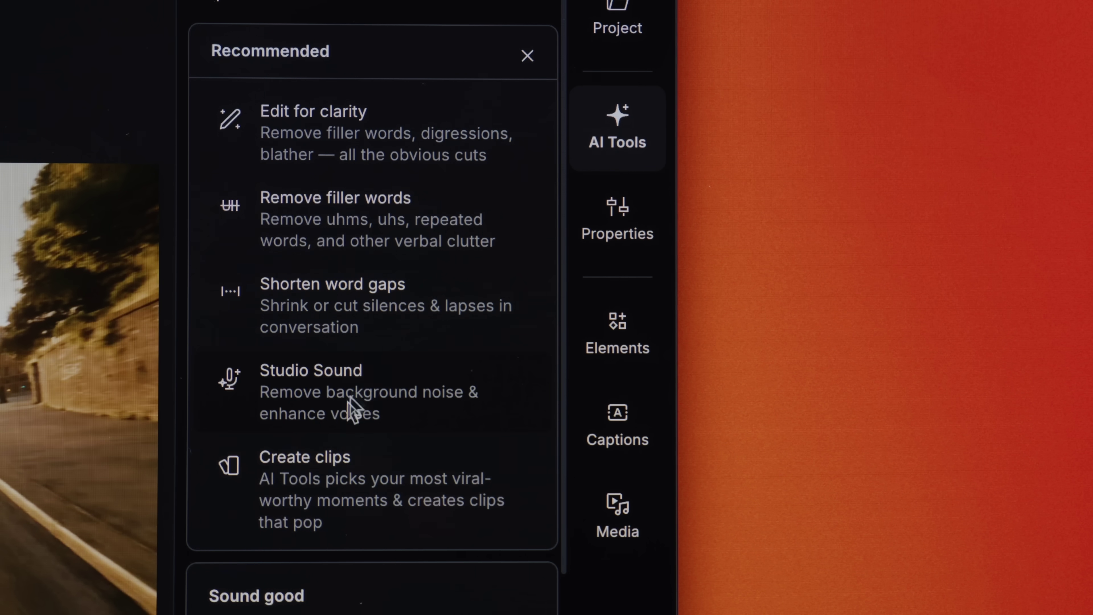
{"action": "scroll", "coordinate": [329, 501], "scroll_direction": "down", "scroll_amount": 5}
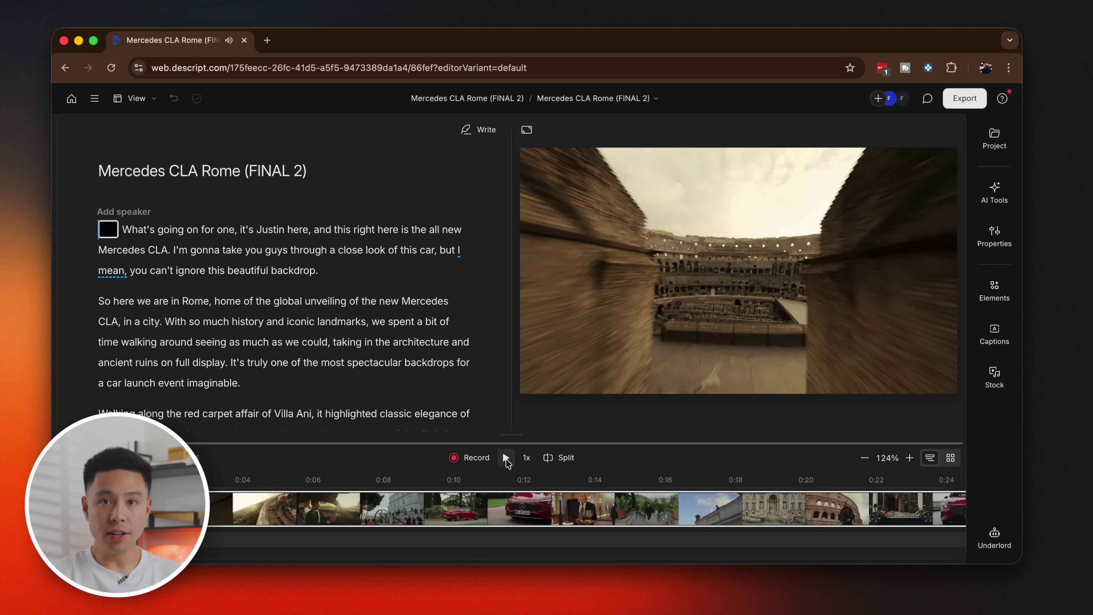
Play and pause the Mercedes preview, then jump to the opening word 'What's' and the 00:32 caption.
{"action": "left_click", "coordinate": [506, 458]}
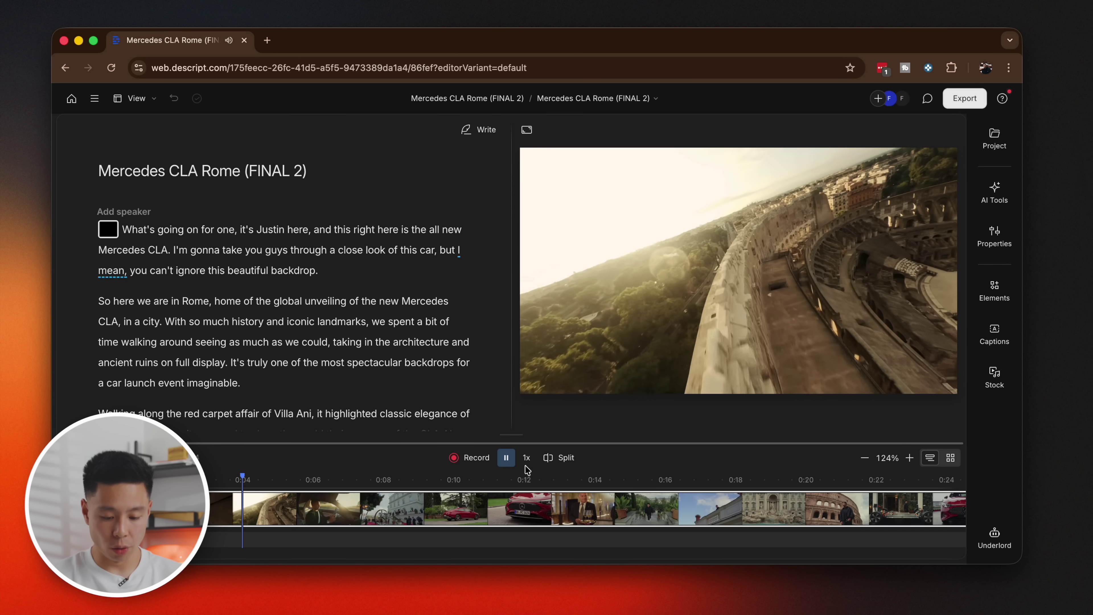
{"action": "left_click", "coordinate": [506, 458]}
{"action": "left_click", "coordinate": [506, 517]}
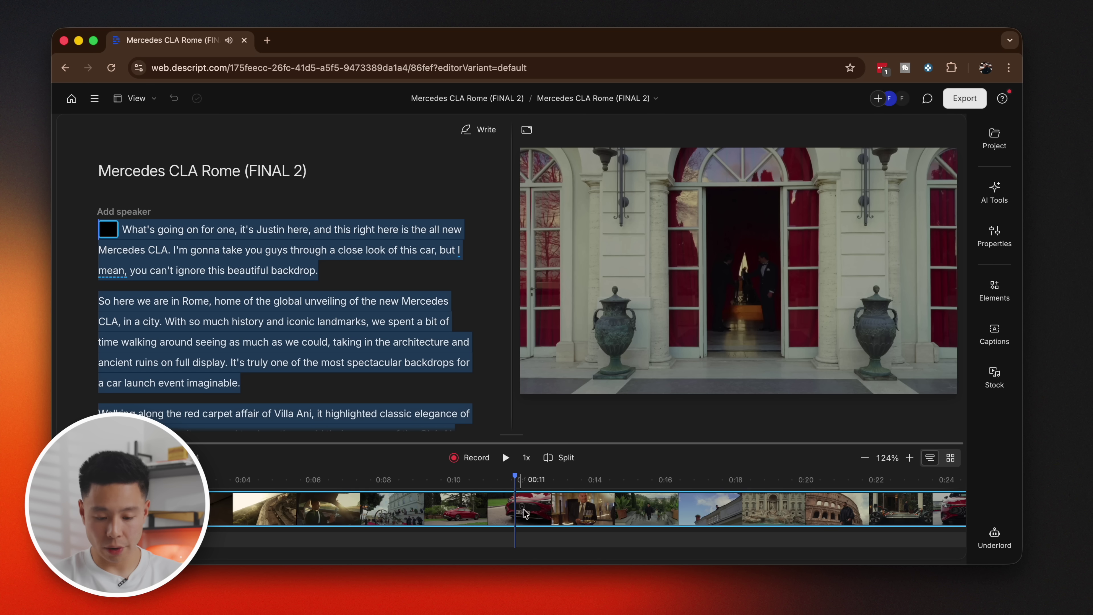
{"action": "scroll", "coordinate": [244, 314], "scroll_direction": "down", "scroll_amount": 1}
{"action": "left_click", "coordinate": [124, 197]}
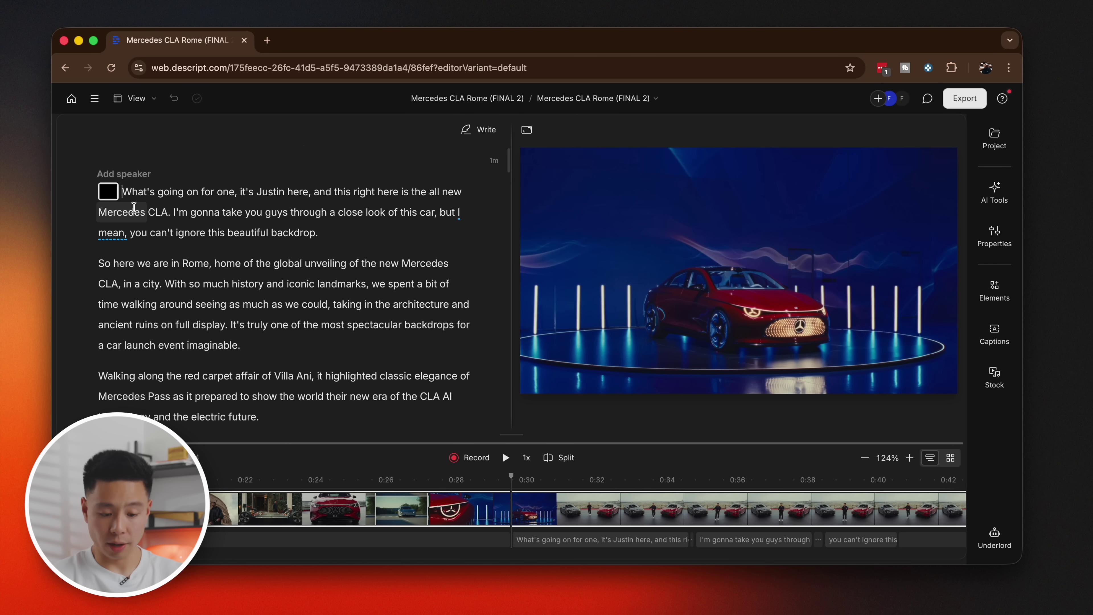
{"action": "scroll", "coordinate": [129, 202], "scroll_direction": "down", "scroll_amount": 3}
{"action": "scroll", "coordinate": [134, 208], "scroll_direction": "down", "scroll_amount": 5}
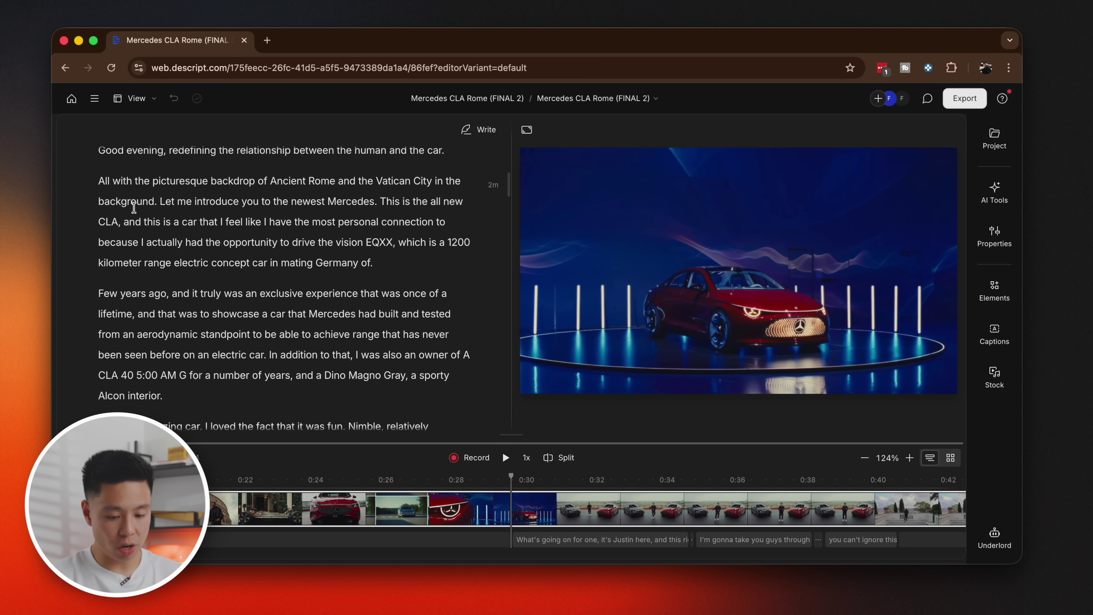
{"action": "scroll", "coordinate": [134, 208], "scroll_direction": "up", "scroll_amount": 10}
{"action": "scroll", "coordinate": [133, 208], "scroll_direction": "down", "scroll_amount": 3}
{"action": "scroll", "coordinate": [751, 509], "scroll_direction": "right", "scroll_amount": 10}
{"action": "scroll", "coordinate": [750, 510], "scroll_direction": "left", "scroll_amount": 5}
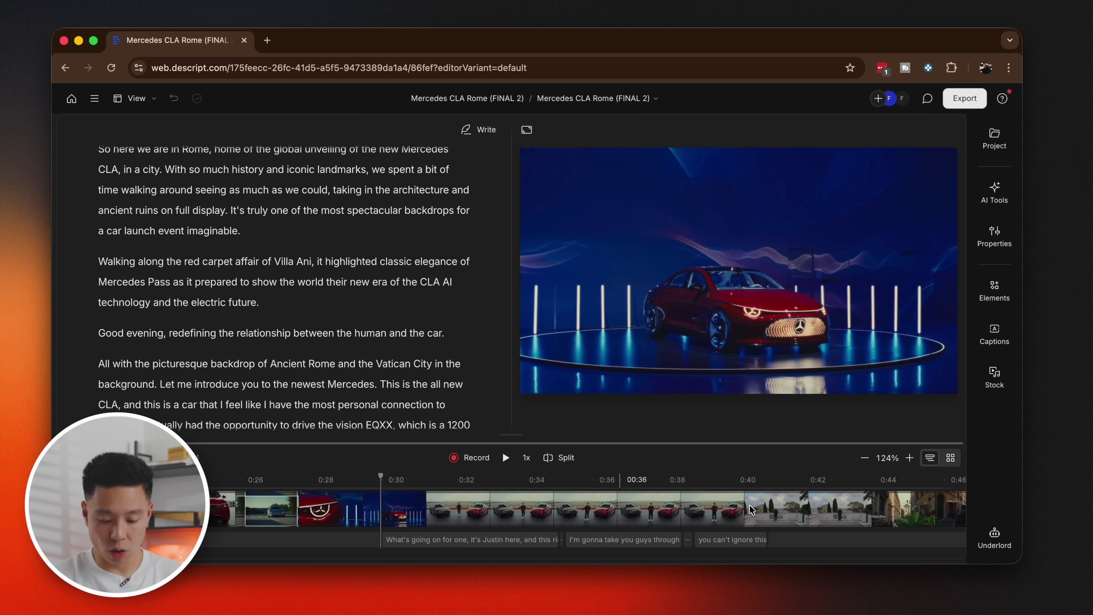
{"action": "left_click", "coordinate": [482, 542]}
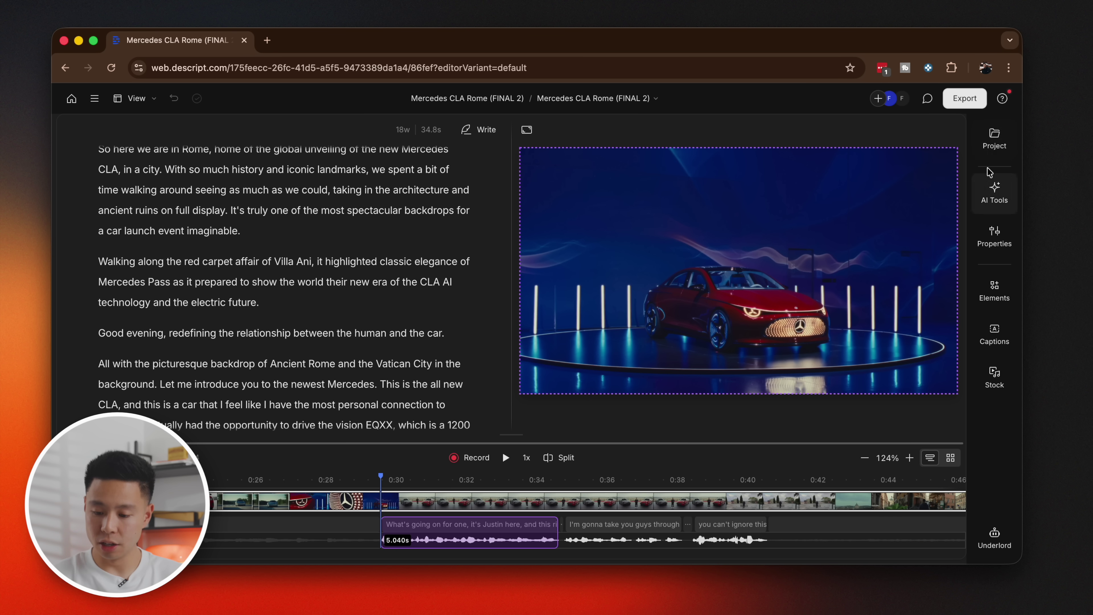
Remove all 11 filler words from the Mercedes transcript with Avoid harsh cuts switched on.
{"action": "left_click", "coordinate": [993, 156]}
{"action": "left_click", "coordinate": [992, 155]}
{"action": "left_click", "coordinate": [994, 186]}
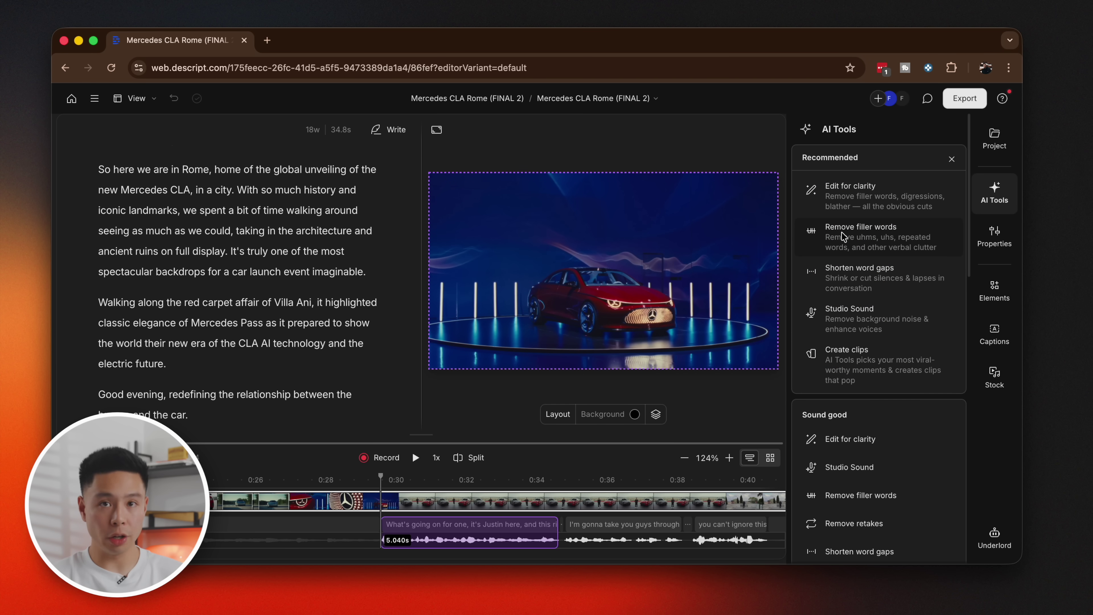
{"action": "mouse_move", "coordinate": [844, 236]}
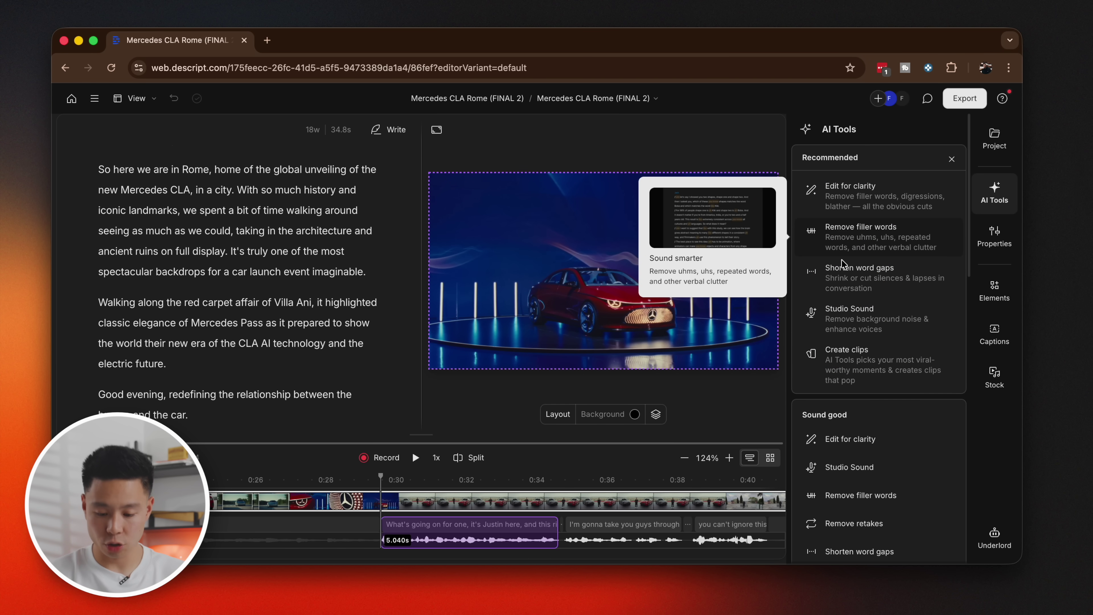
{"action": "left_click", "coordinate": [854, 245]}
{"action": "left_click", "coordinate": [237, 198]}
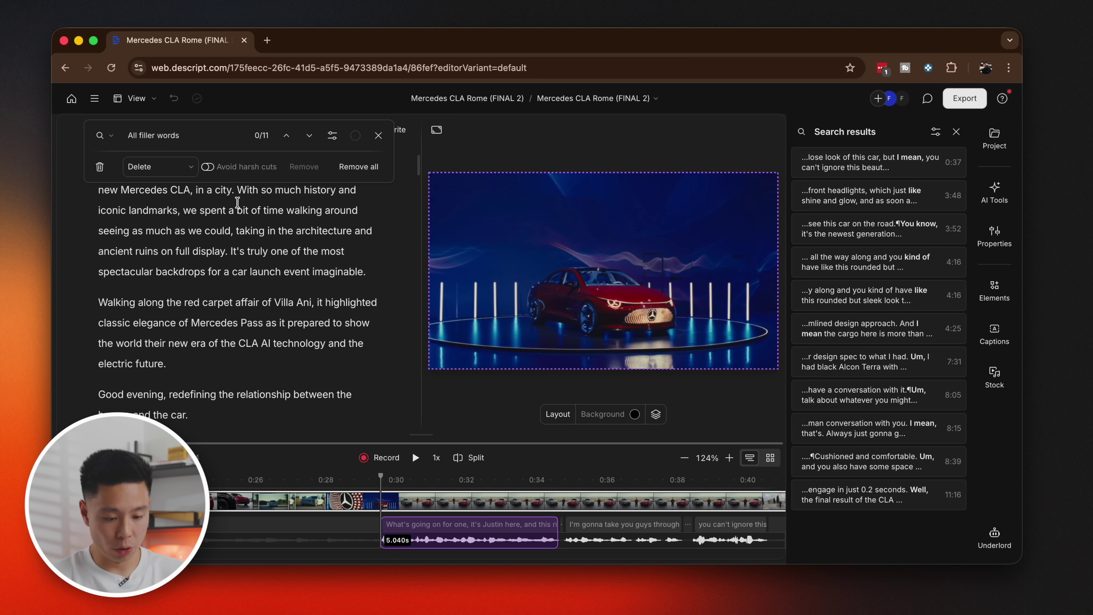
{"action": "left_click", "coordinate": [310, 136]}
{"action": "left_click", "coordinate": [309, 137]}
{"action": "left_click", "coordinate": [309, 136]}
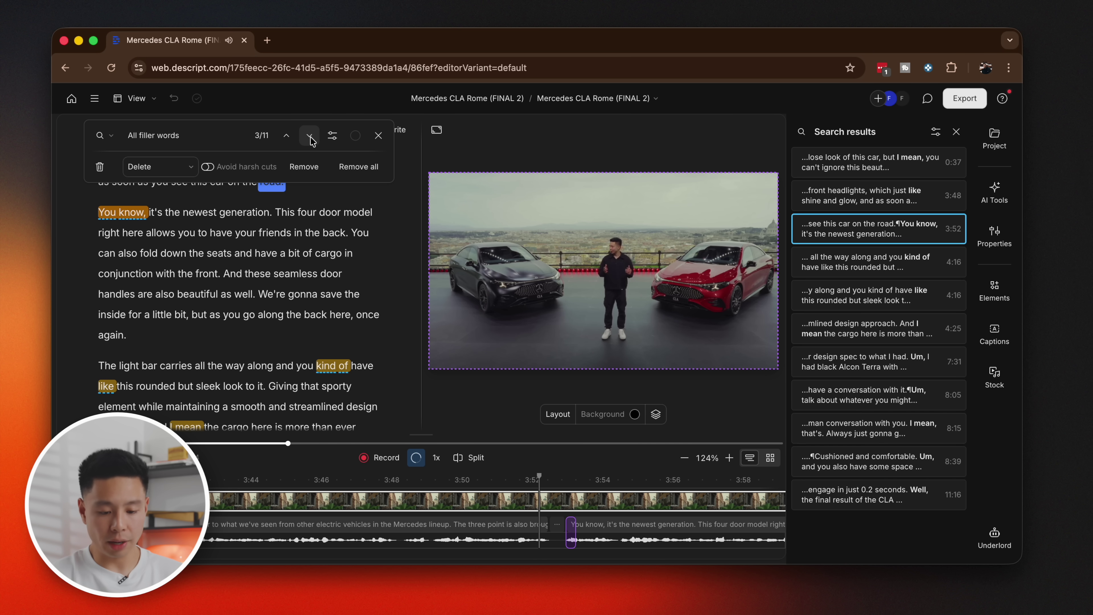
{"action": "left_click", "coordinate": [360, 167]}
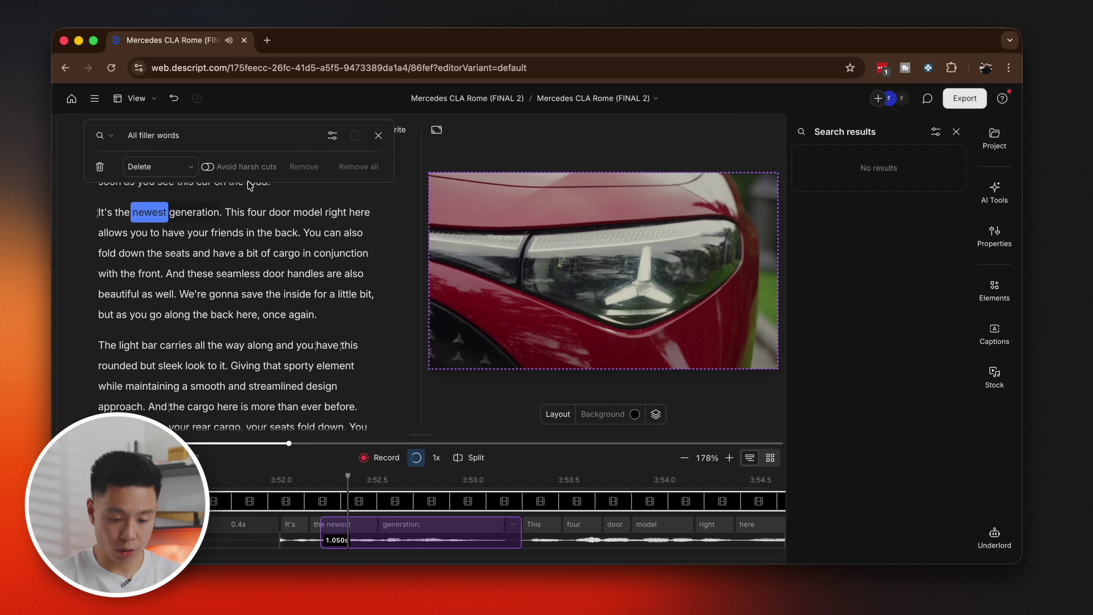
{"action": "left_click", "coordinate": [208, 167]}
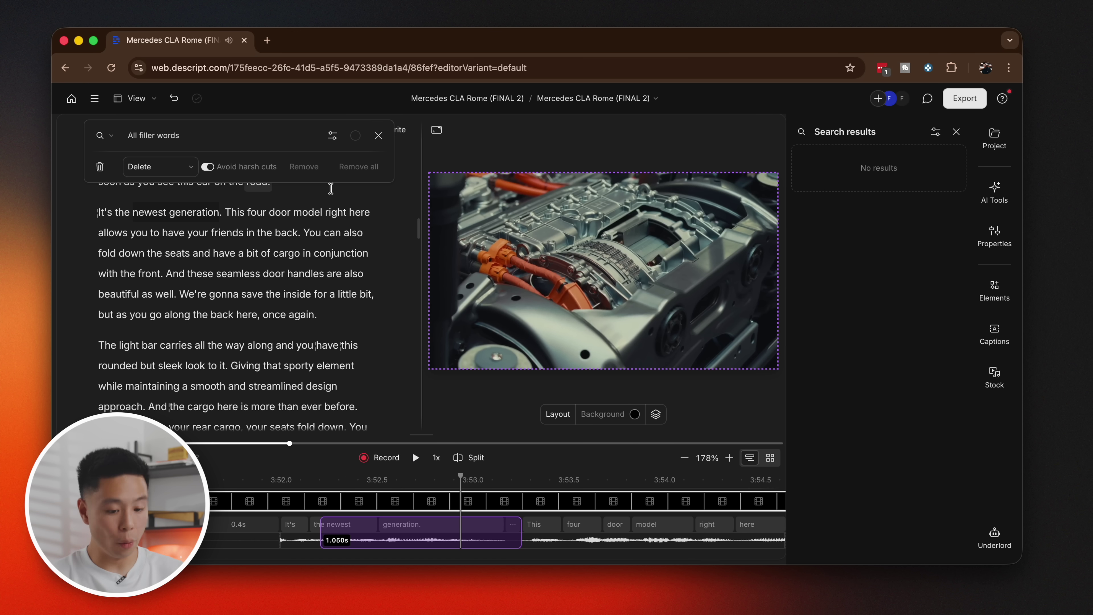
{"action": "scroll", "coordinate": [316, 263], "scroll_direction": "up", "scroll_amount": 2}
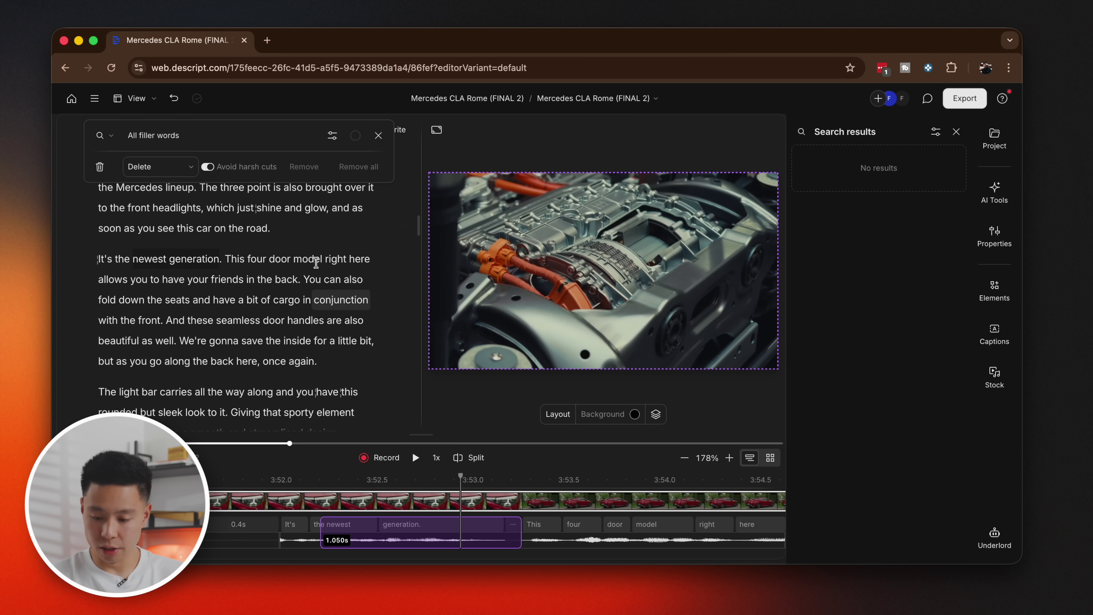
{"action": "scroll", "coordinate": [316, 263], "scroll_direction": "up", "scroll_amount": 2}
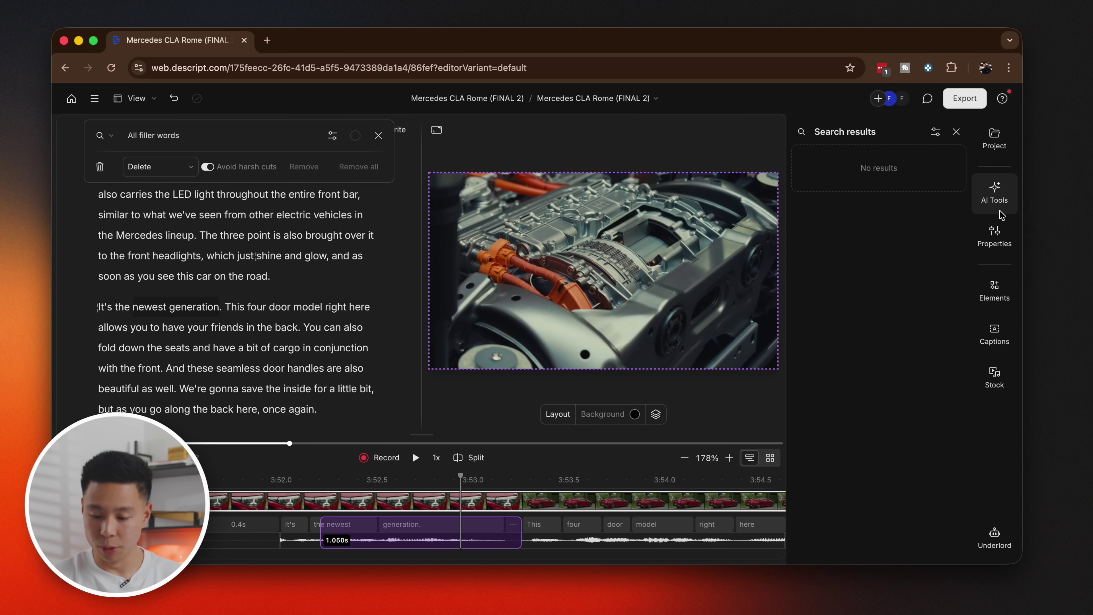
{"action": "left_click", "coordinate": [995, 192]}
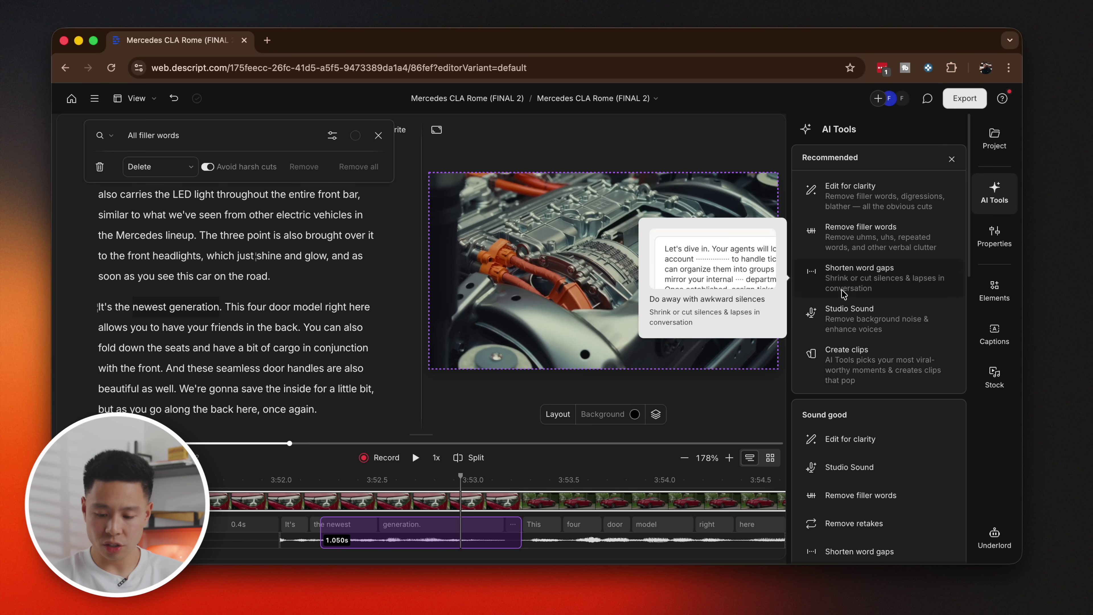
Find word gaps over 3 seconds and step through them, including those near 5:10 and 11:35.
{"action": "left_click", "coordinate": [848, 282]}
{"action": "left_click", "coordinate": [205, 196]}
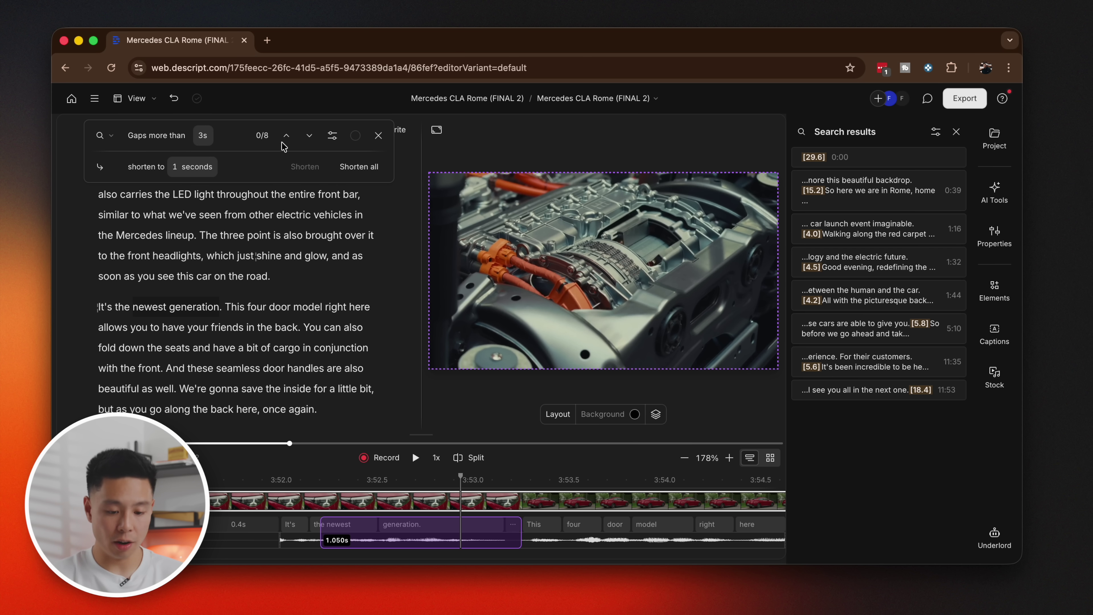
{"action": "left_click", "coordinate": [307, 136]}
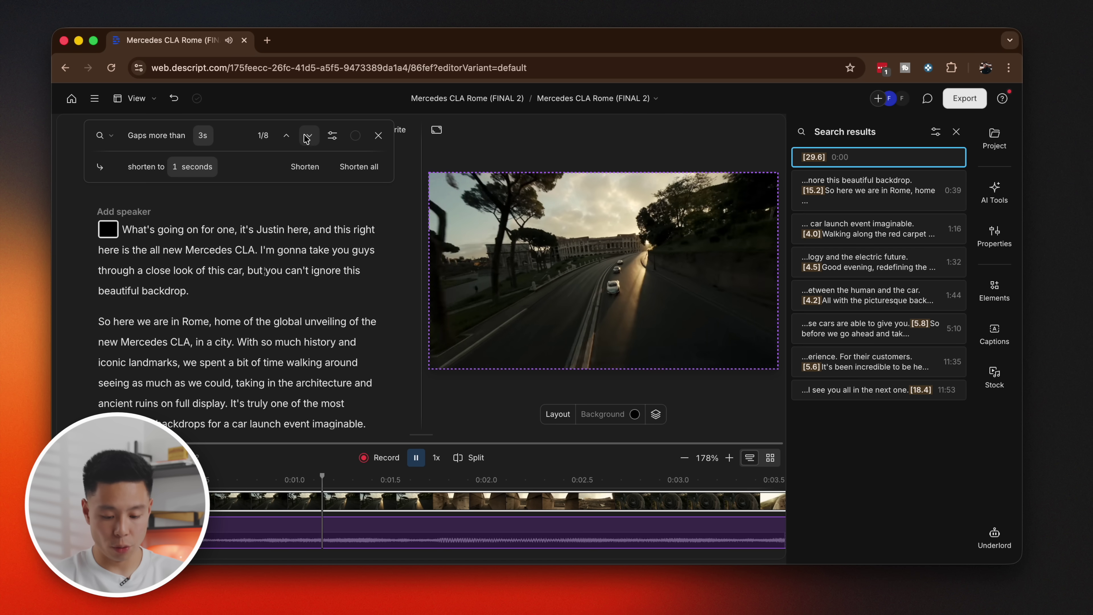
{"action": "left_click", "coordinate": [307, 136]}
{"action": "left_click", "coordinate": [307, 136]}
{"action": "left_click", "coordinate": [308, 136]}
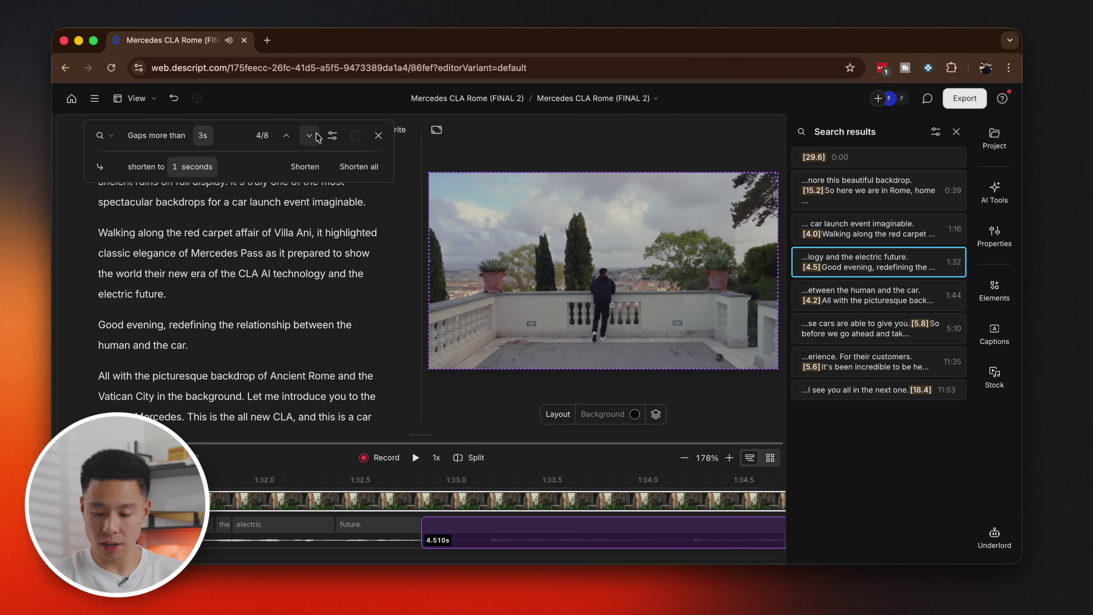
{"action": "left_click", "coordinate": [859, 297]}
{"action": "left_click", "coordinate": [860, 331]}
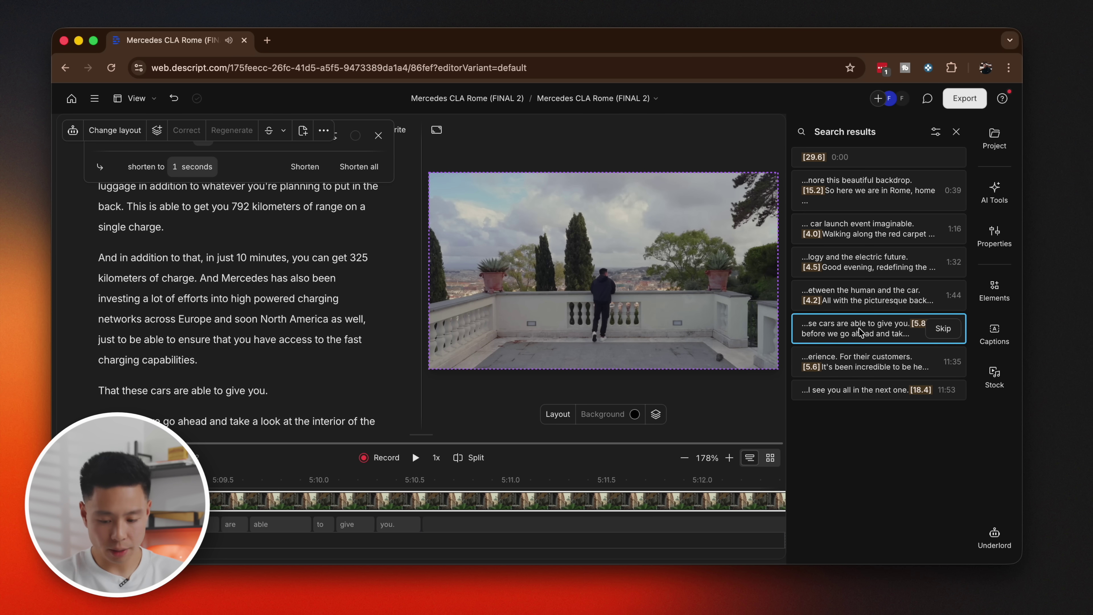
{"action": "left_click", "coordinate": [860, 362]}
{"action": "left_click", "coordinate": [995, 190]}
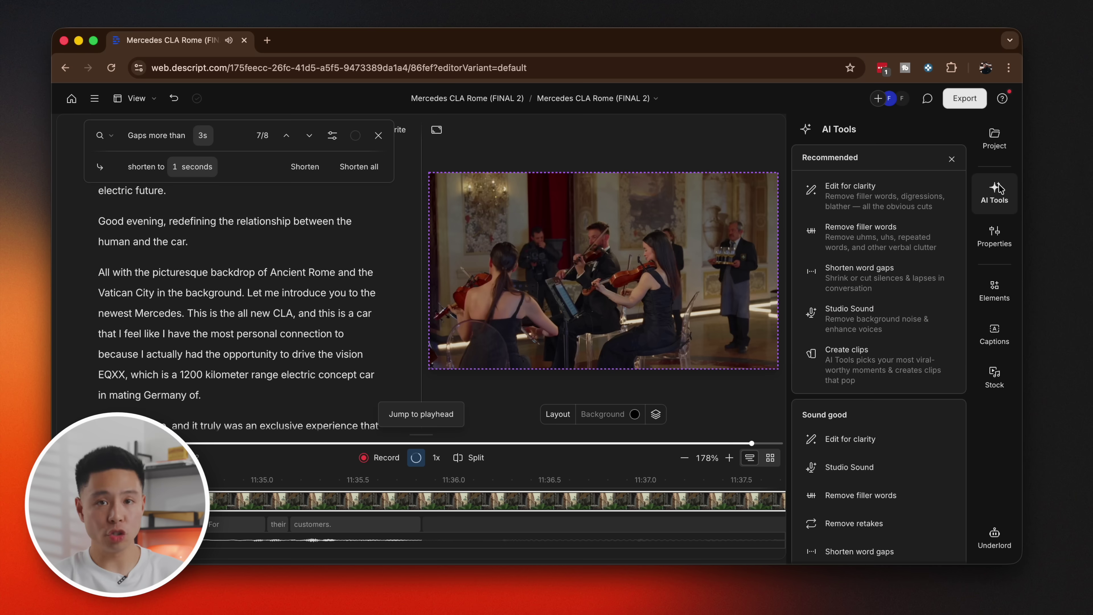
{"action": "mouse_move", "coordinate": [896, 375]}
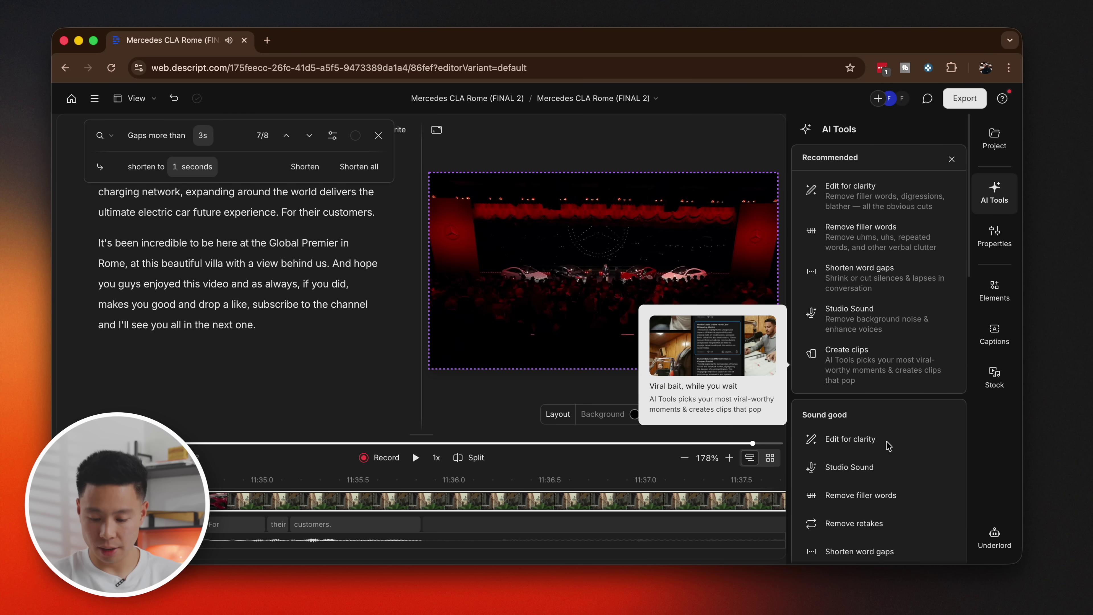
{"action": "scroll", "coordinate": [842, 454], "scroll_direction": "down", "scroll_amount": 1}
{"action": "scroll", "coordinate": [863, 356], "scroll_direction": "up", "scroll_amount": 1}
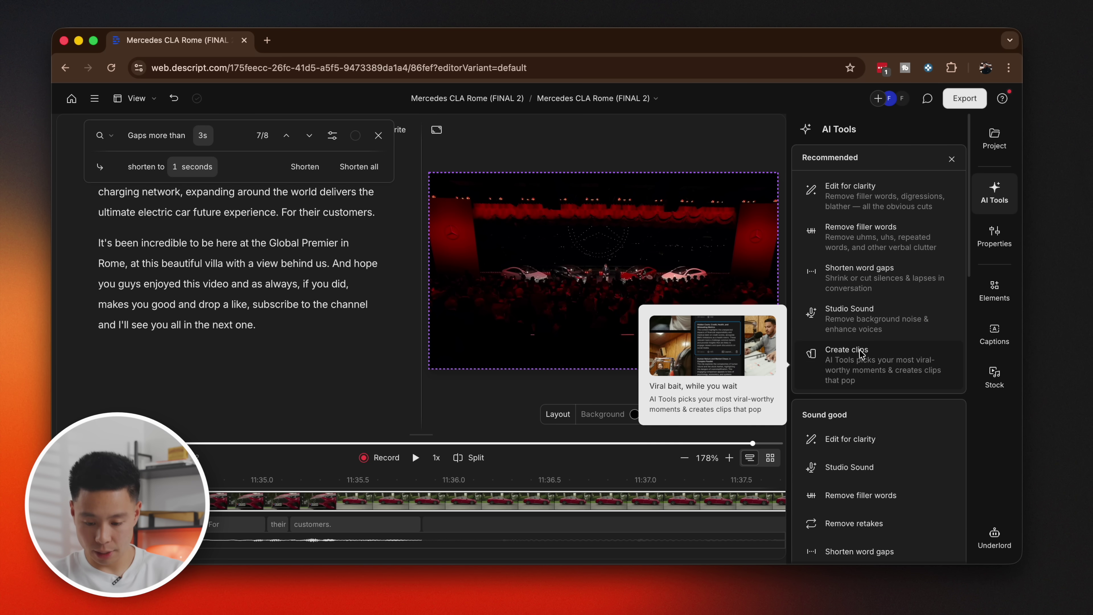
{"action": "scroll", "coordinate": [862, 357], "scroll_direction": "down", "scroll_amount": 3}
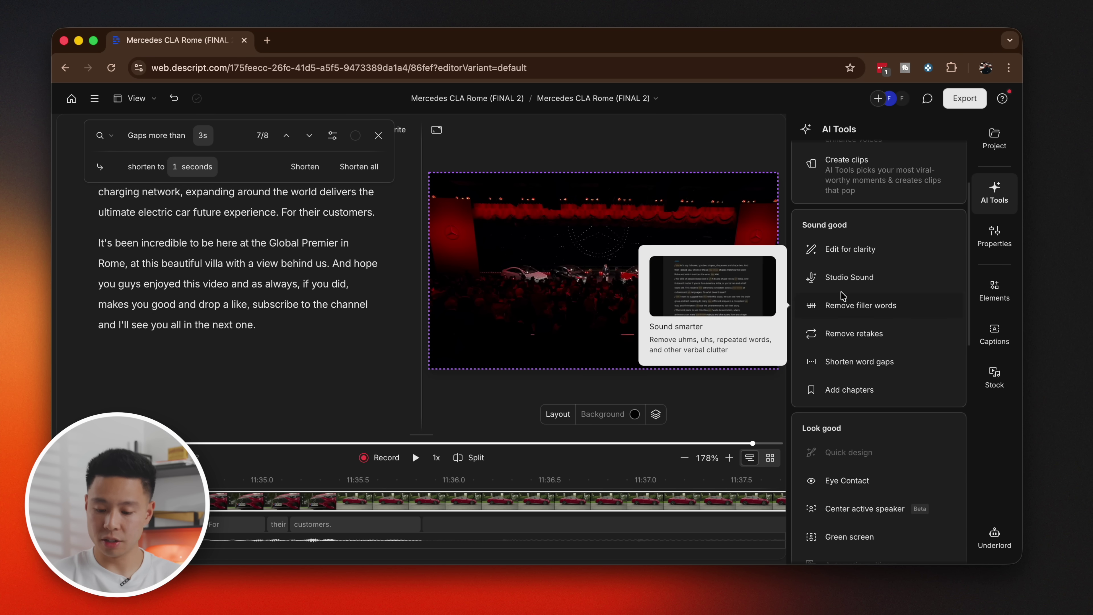
{"action": "mouse_move", "coordinate": [840, 249]}
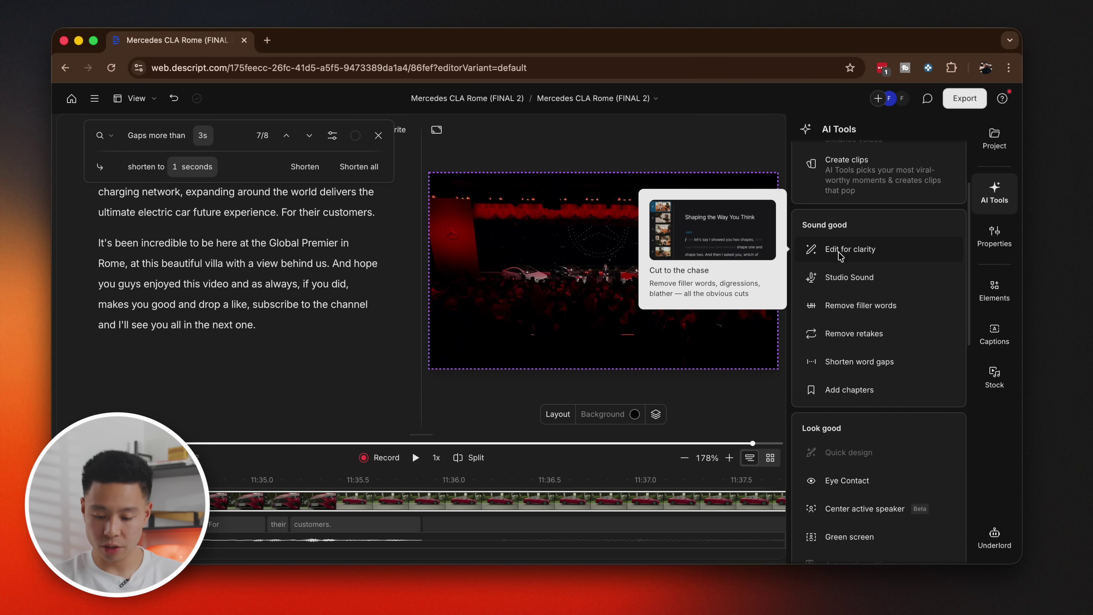
{"action": "mouse_move", "coordinate": [845, 343]}
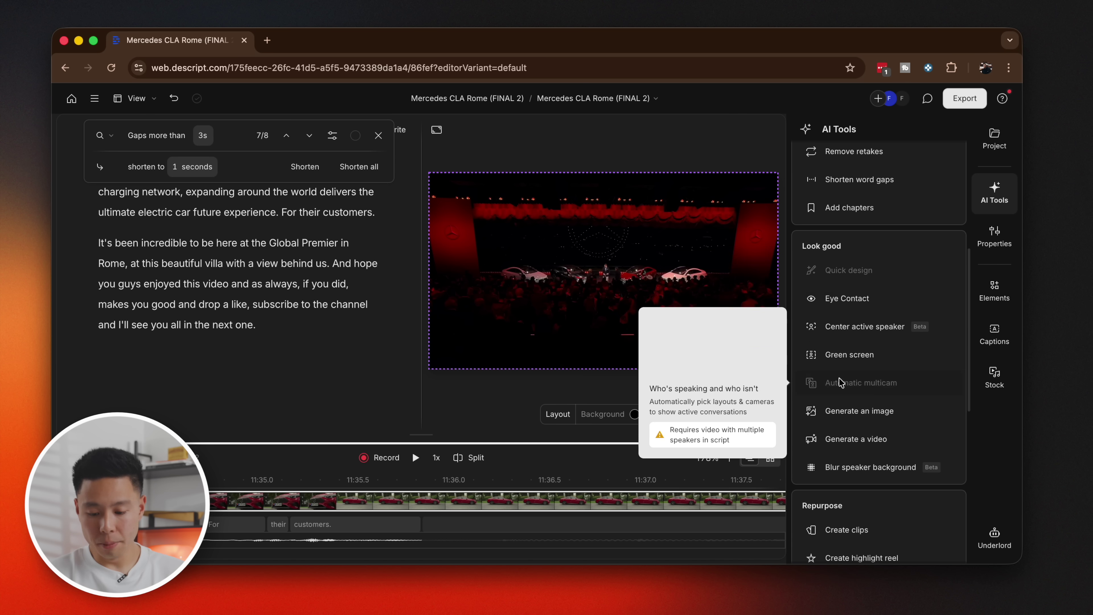
{"action": "mouse_move", "coordinate": [837, 299]}
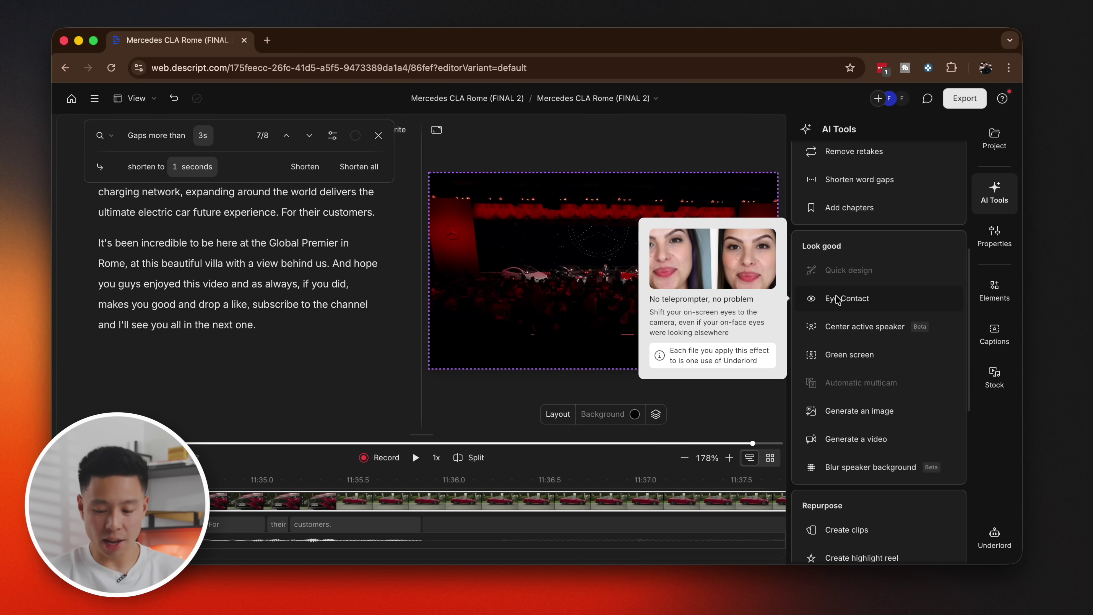
Scroll the AI tools list down to Repurpose and switch the sidebar to the Underlord chat.
{"action": "mouse_move", "coordinate": [846, 330]}
{"action": "scroll", "coordinate": [847, 357], "scroll_direction": "down", "scroll_amount": 2}
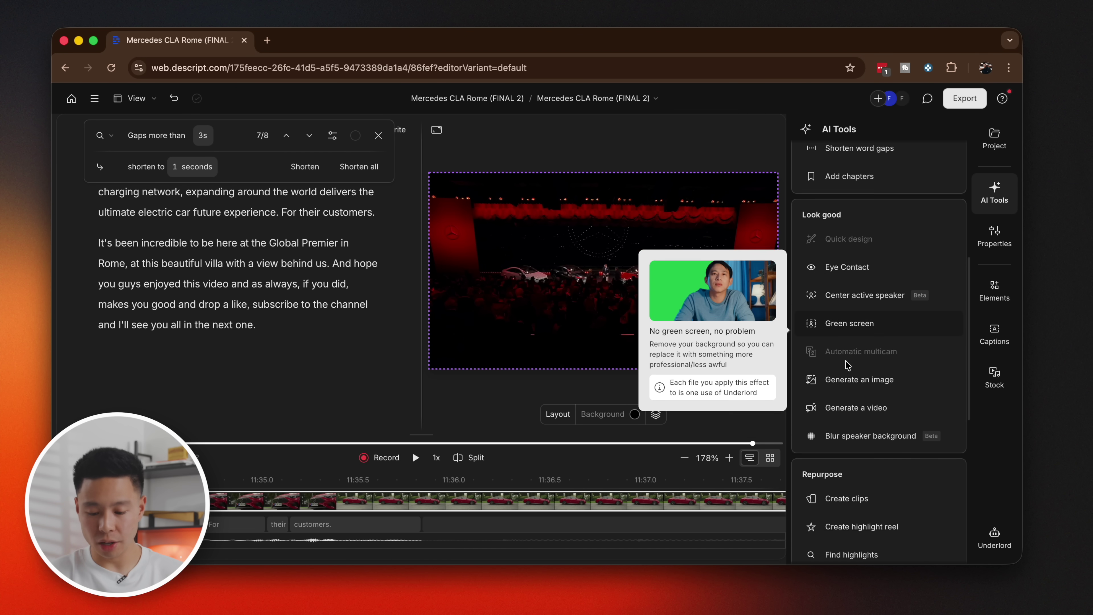
{"action": "mouse_move", "coordinate": [848, 388]}
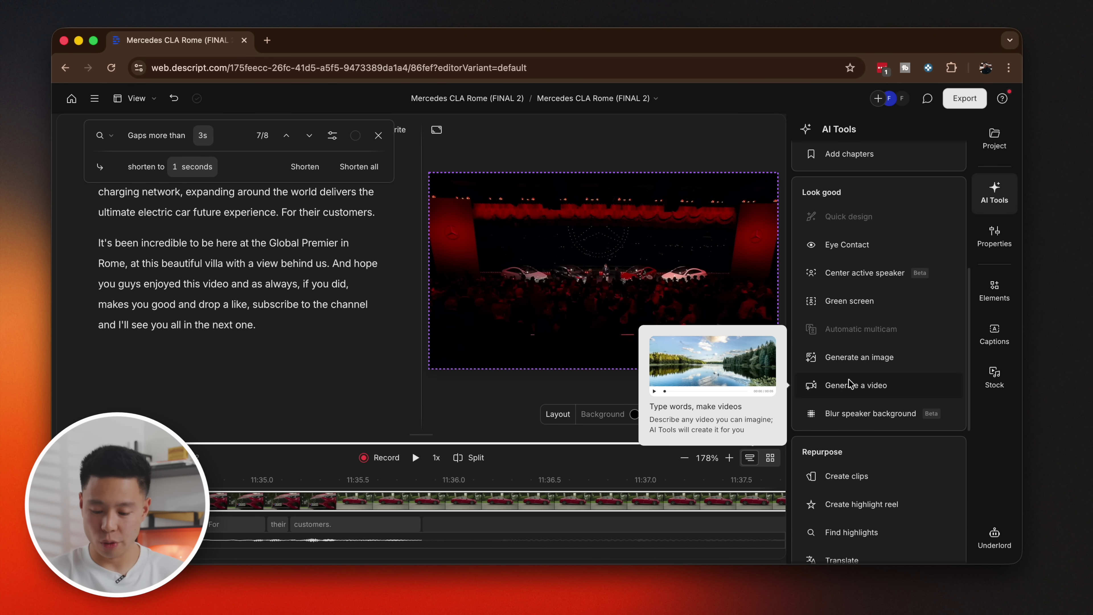
{"action": "scroll", "coordinate": [849, 379], "scroll_direction": "down", "scroll_amount": 1}
{"action": "scroll", "coordinate": [848, 403], "scroll_direction": "down", "scroll_amount": 1}
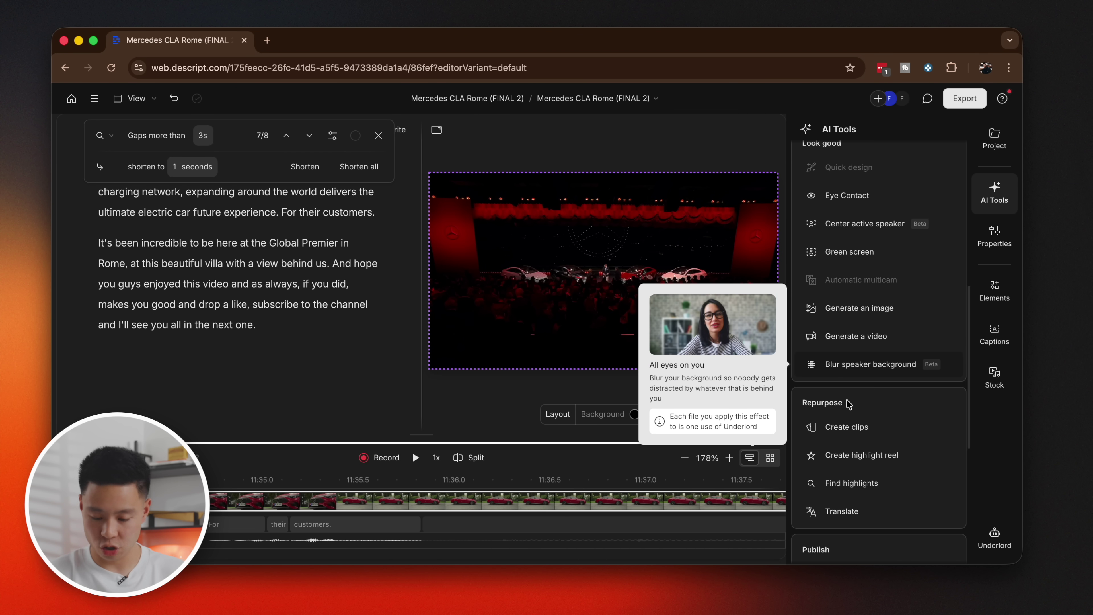
{"action": "scroll", "coordinate": [848, 404], "scroll_direction": "down", "scroll_amount": 2}
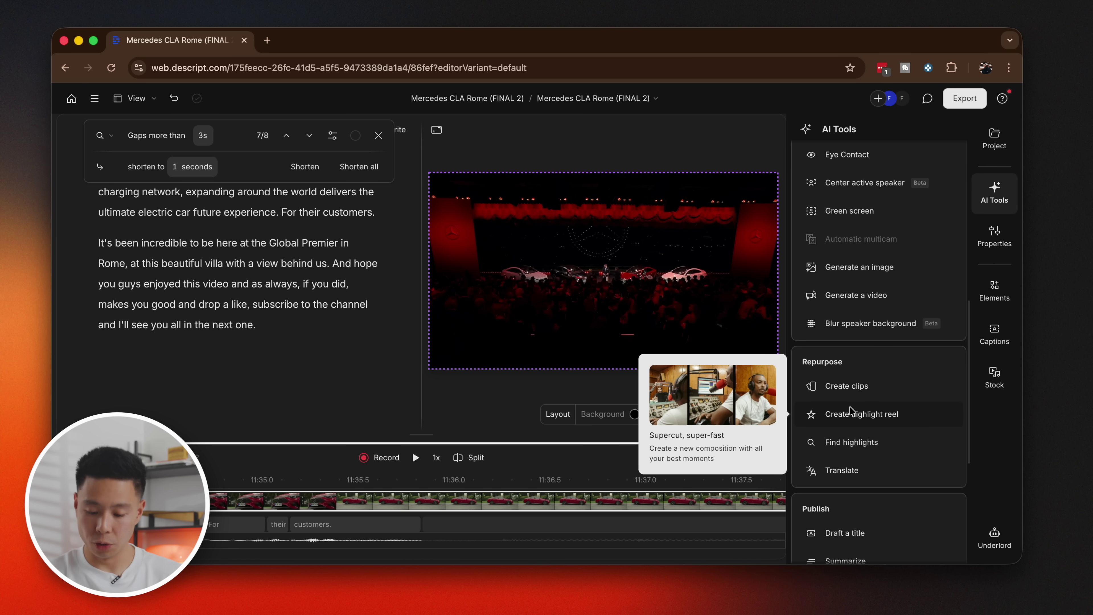
{"action": "left_click", "coordinate": [851, 409]}
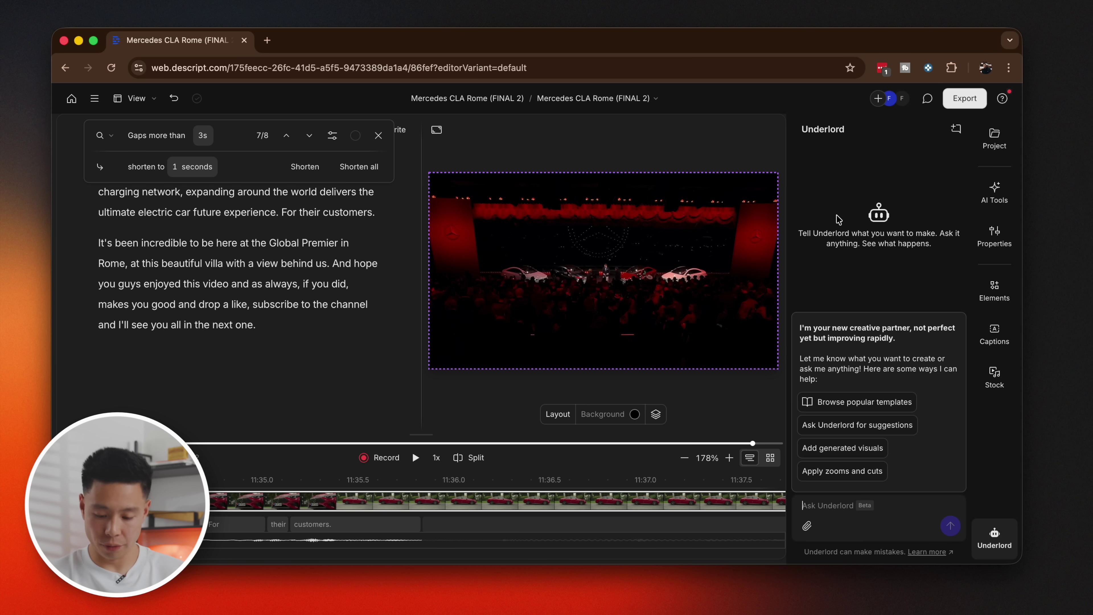
Ask Underlord for a 1-minute highlight reel with a striking visual intro and synthesized introduction.
{"action": "type", "text": "can you create a 1 minute highlight reel with striking visual intro and a synthesized introduction talking about the car, with captions."}
{"action": "key", "text": "Return"}
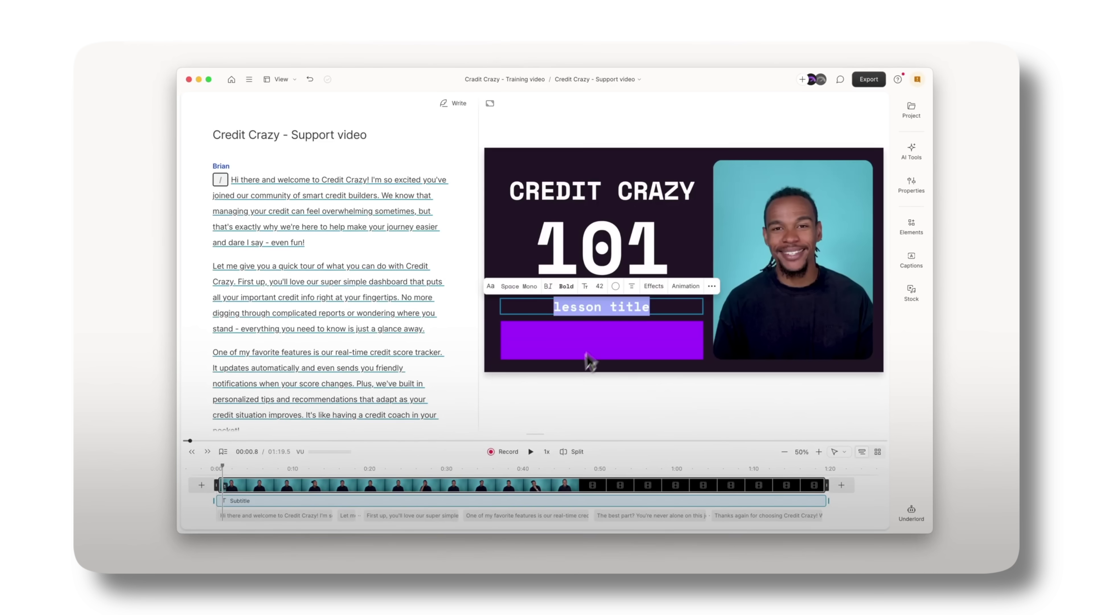
Enter the text 'Welcome to Credit'.
{"action": "type", "text": "Welcome to Credit"}
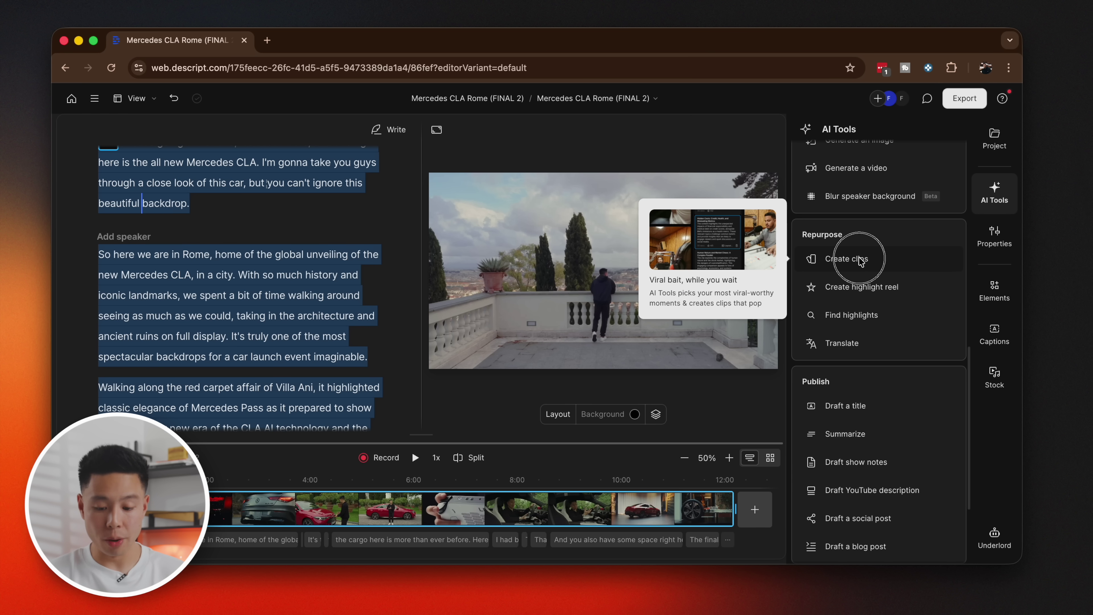
Give Create clips the Berlin carrot - light template's Medium Intro with Speaker layout.
{"action": "left_click", "coordinate": [860, 260]}
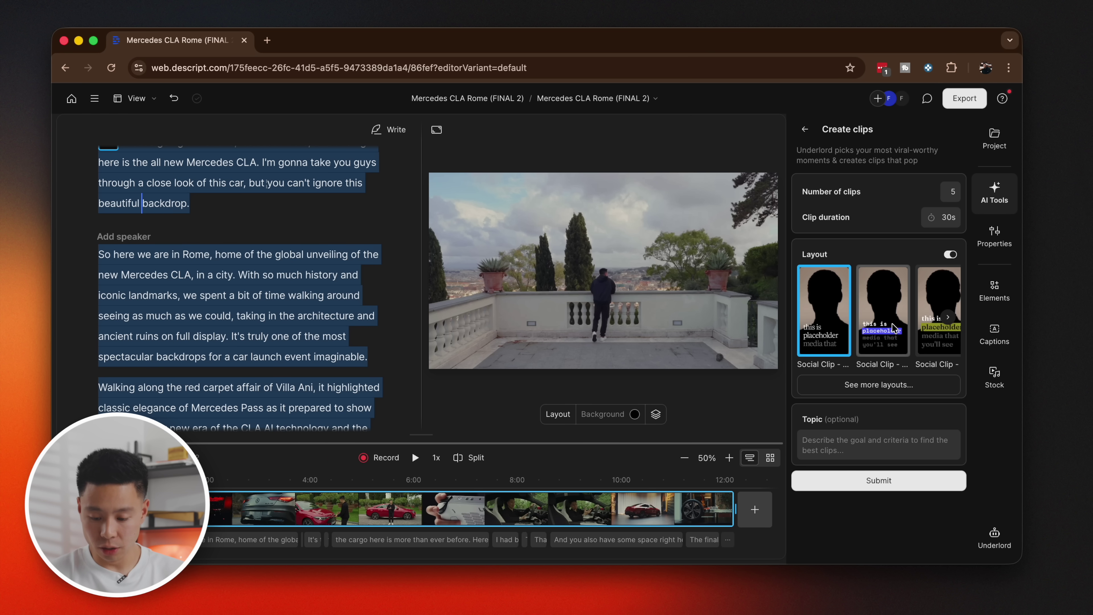
{"action": "left_click", "coordinate": [947, 317]}
{"action": "left_click", "coordinate": [896, 329]}
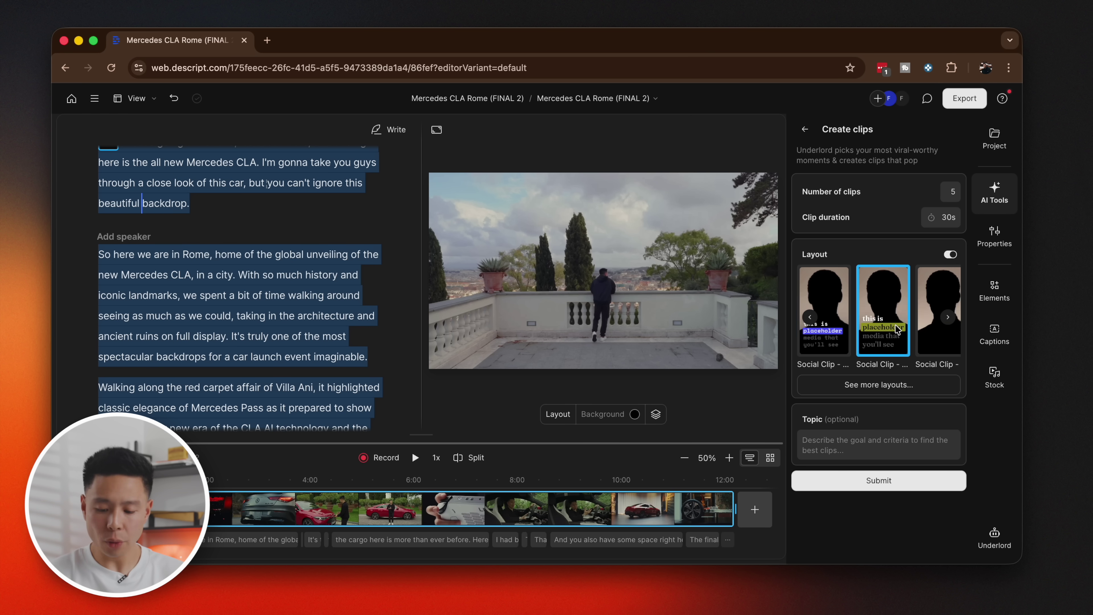
{"action": "left_click", "coordinate": [865, 385]}
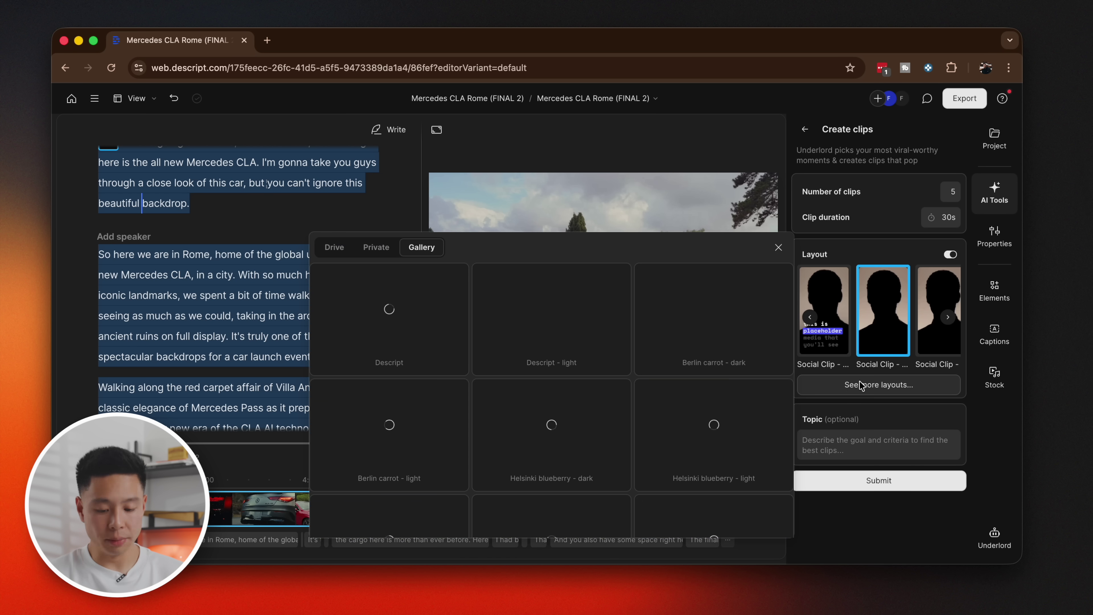
{"action": "scroll", "coordinate": [510, 339], "scroll_direction": "down", "scroll_amount": 5}
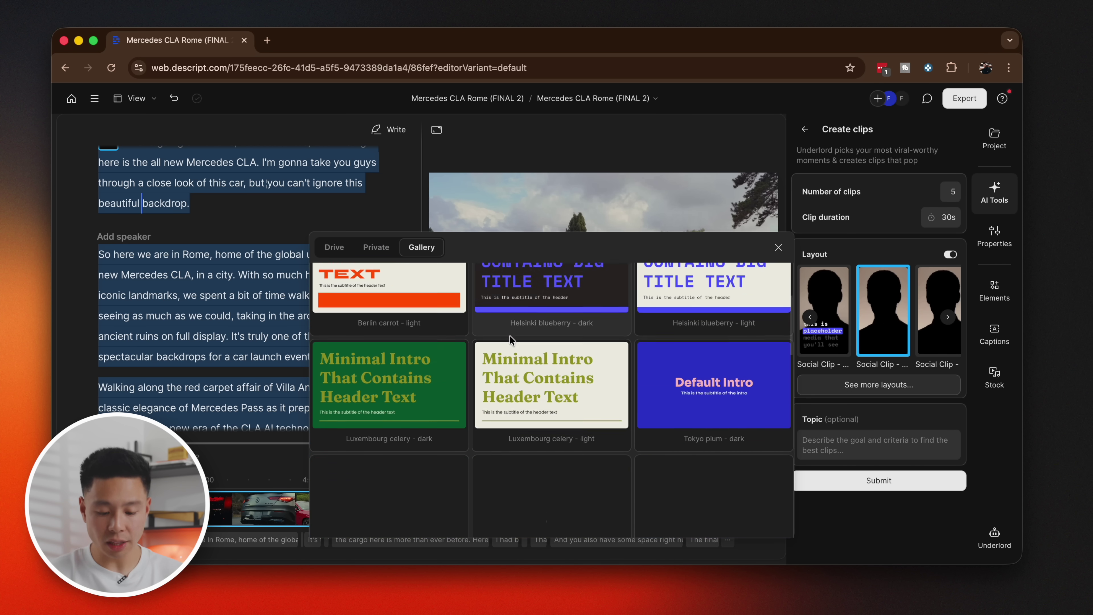
{"action": "scroll", "coordinate": [510, 338], "scroll_direction": "up", "scroll_amount": 2}
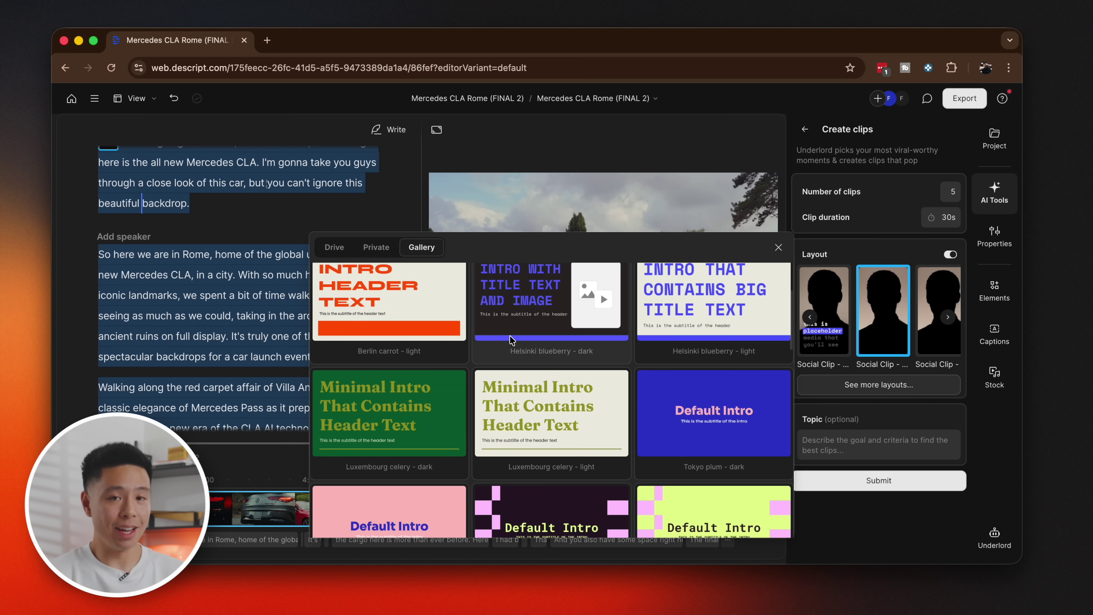
{"action": "scroll", "coordinate": [511, 340], "scroll_direction": "down", "scroll_amount": 2}
{"action": "scroll", "coordinate": [510, 340], "scroll_direction": "up", "scroll_amount": 5}
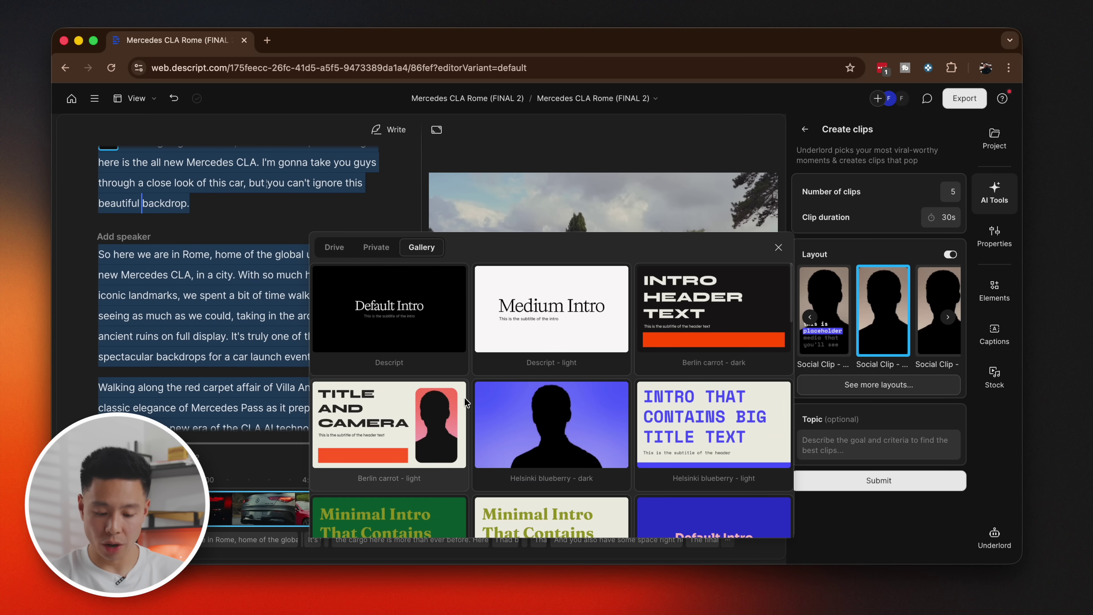
{"action": "left_click", "coordinate": [399, 407]}
{"action": "left_click", "coordinate": [400, 408]}
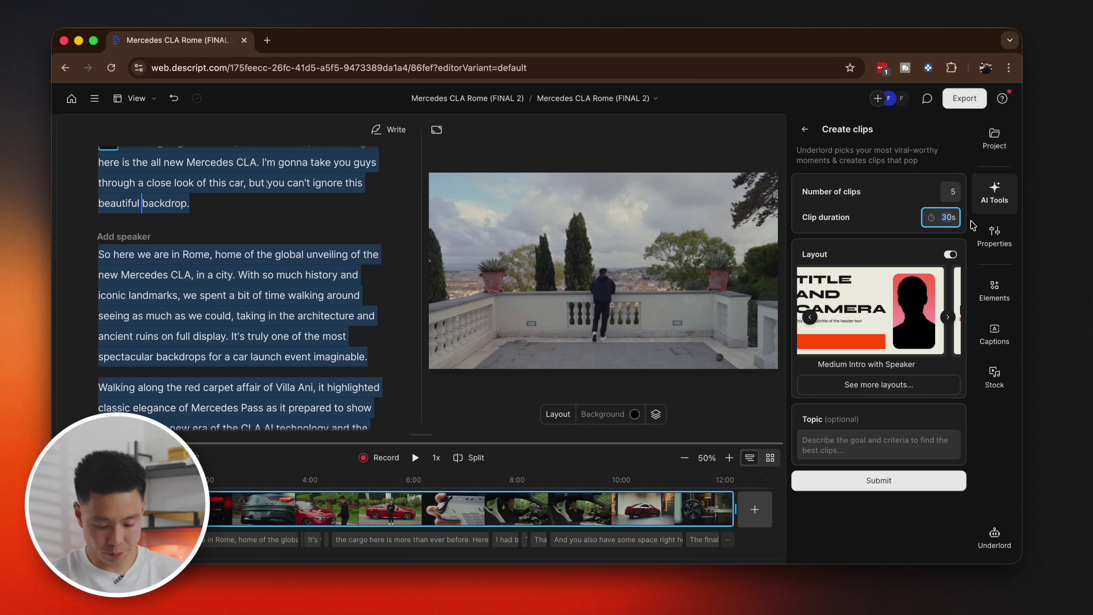
Set the clip duration to 60 seconds, keep 5 clips, and submit clip generation.
{"action": "type", "text": "1"}
{"action": "type", "text": "60"}
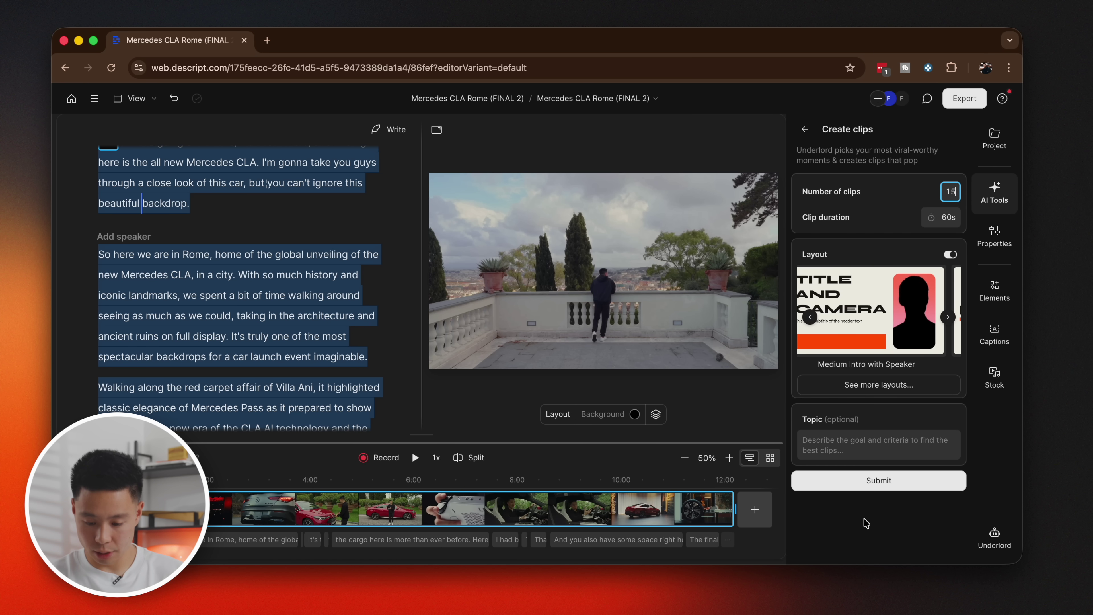
{"action": "left_click", "coordinate": [868, 482]}
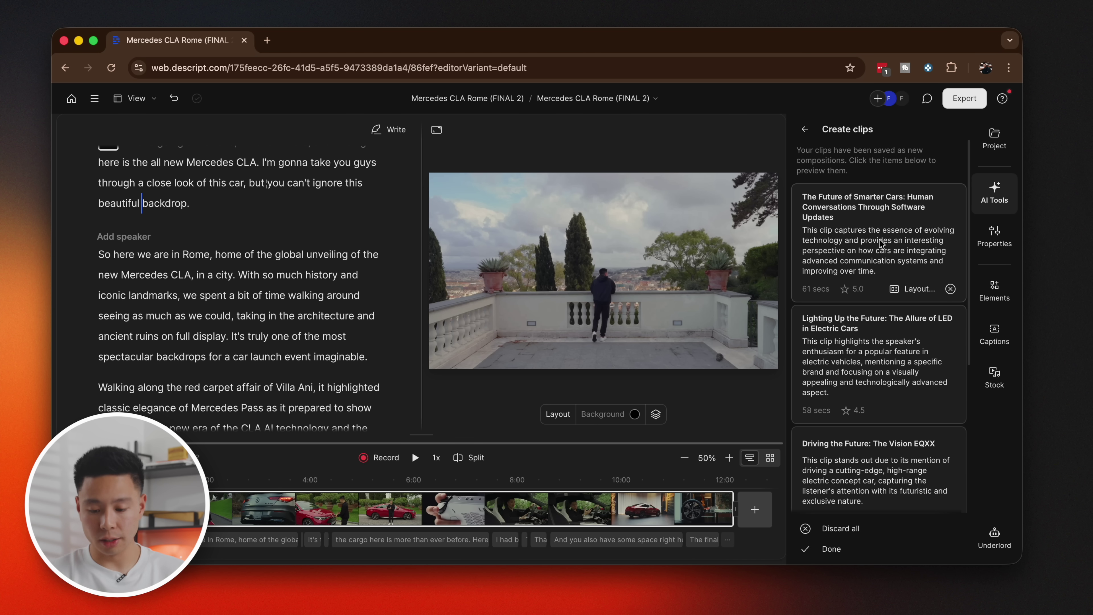
Preview the Lighting Up the Future, LED lighting and Driving the Future: The Vision EQXX clips.
{"action": "scroll", "coordinate": [883, 222], "scroll_direction": "down", "scroll_amount": 3}
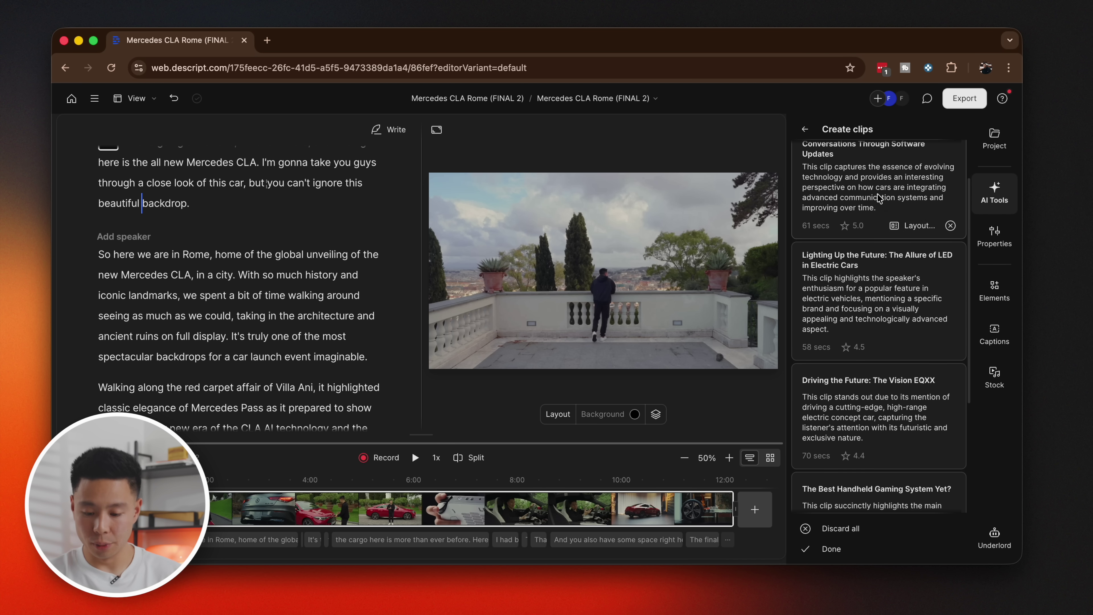
{"action": "left_click", "coordinate": [880, 210]}
{"action": "left_click", "coordinate": [863, 381]}
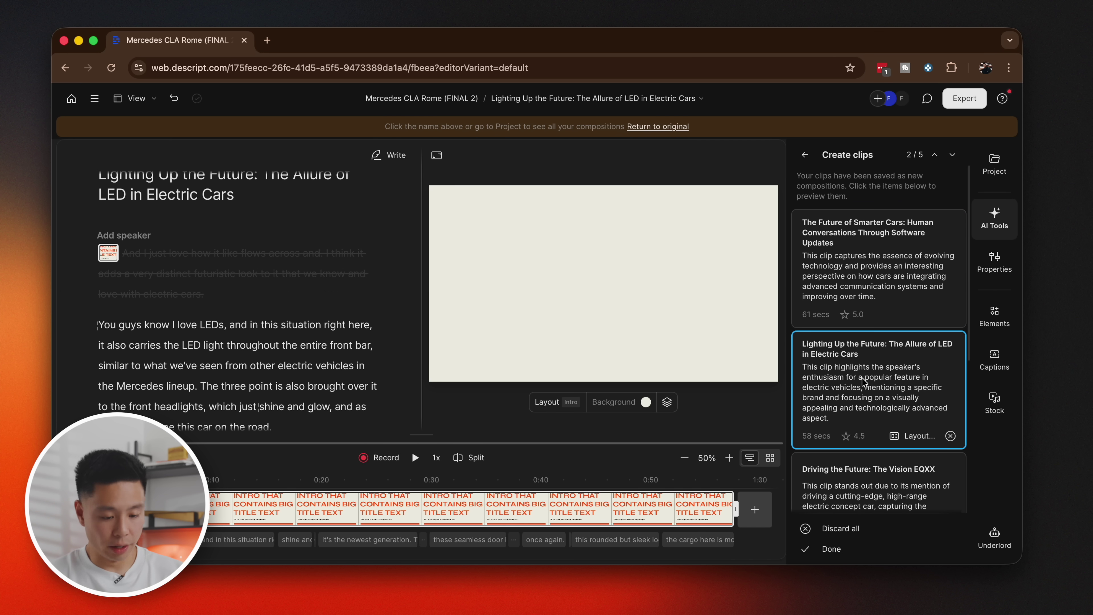
{"action": "scroll", "coordinate": [276, 319], "scroll_direction": "up", "scroll_amount": 2}
{"action": "scroll", "coordinate": [243, 299], "scroll_direction": "down", "scroll_amount": 4}
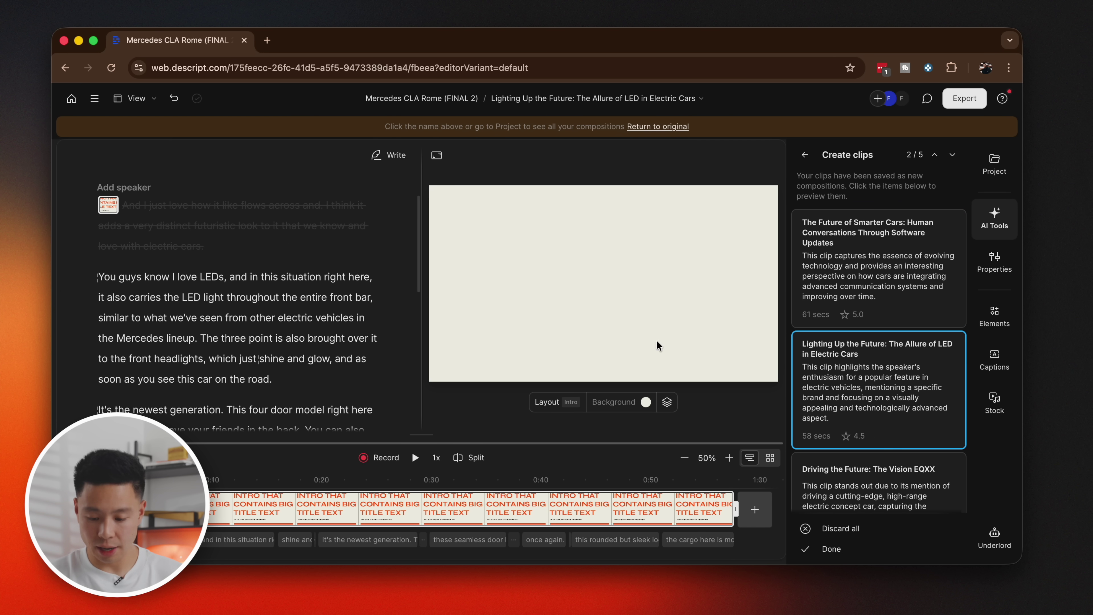
{"action": "scroll", "coordinate": [854, 387], "scroll_direction": "down", "scroll_amount": 3}
{"action": "left_click", "coordinate": [857, 407]}
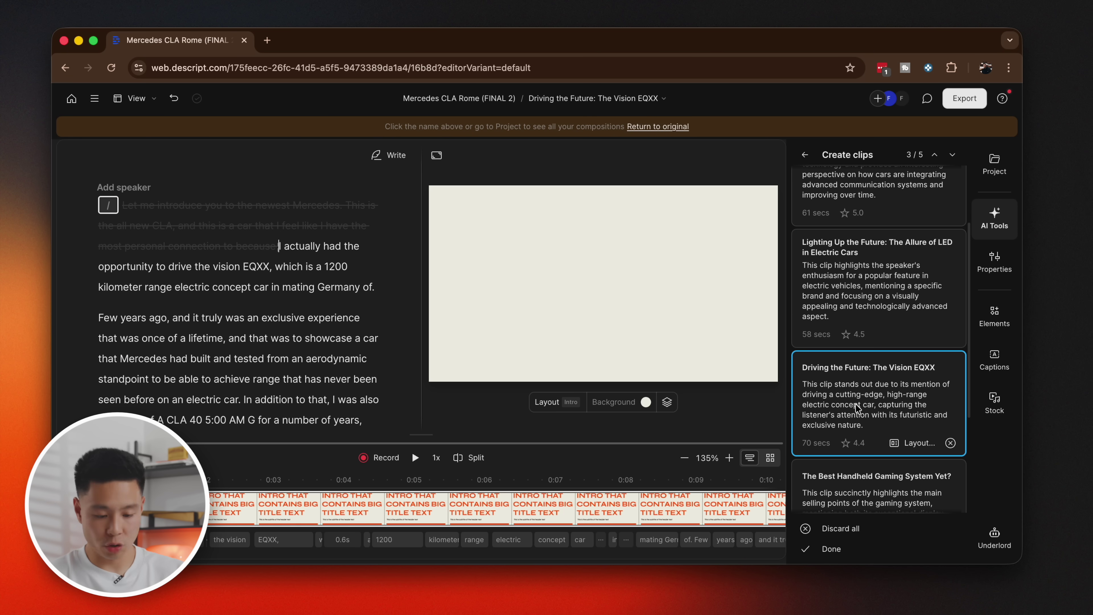
{"action": "scroll", "coordinate": [858, 408], "scroll_direction": "down", "scroll_amount": 5}
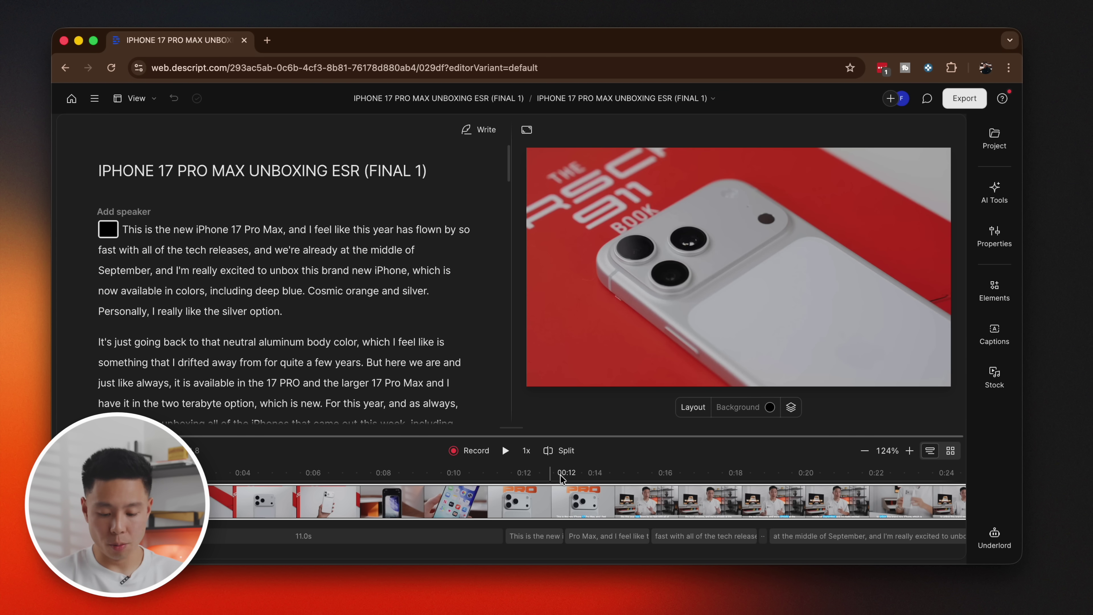
Delete 'including the iPhone air.' so the sentence ends with a period after 'this week'.
{"action": "left_click", "coordinate": [640, 472]}
{"action": "scroll", "coordinate": [318, 282], "scroll_direction": "down", "scroll_amount": 4}
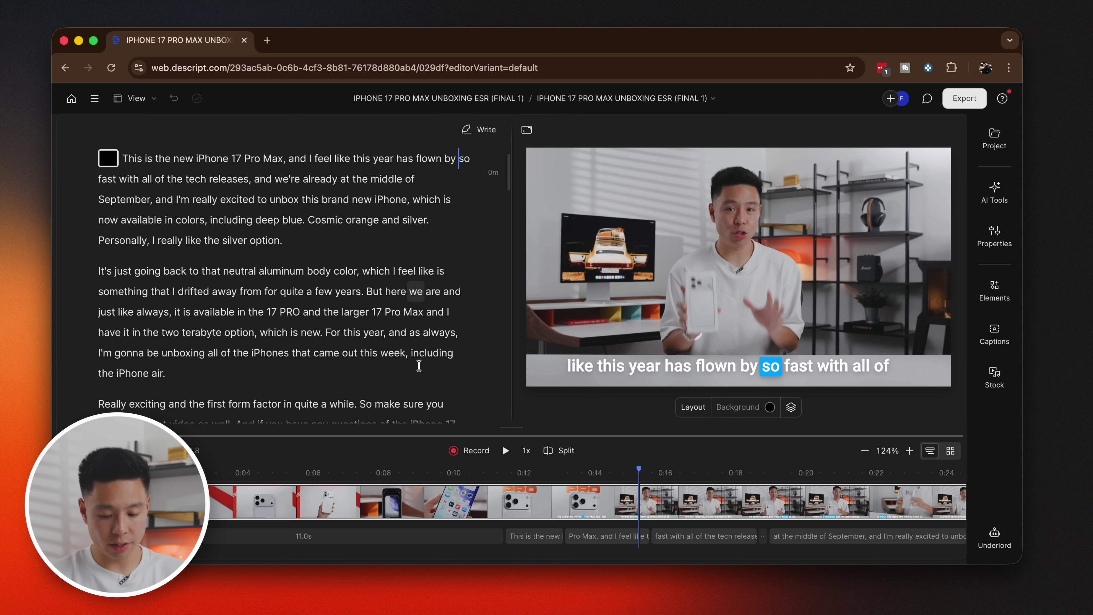
{"action": "scroll", "coordinate": [318, 282], "scroll_direction": "down", "scroll_amount": 1}
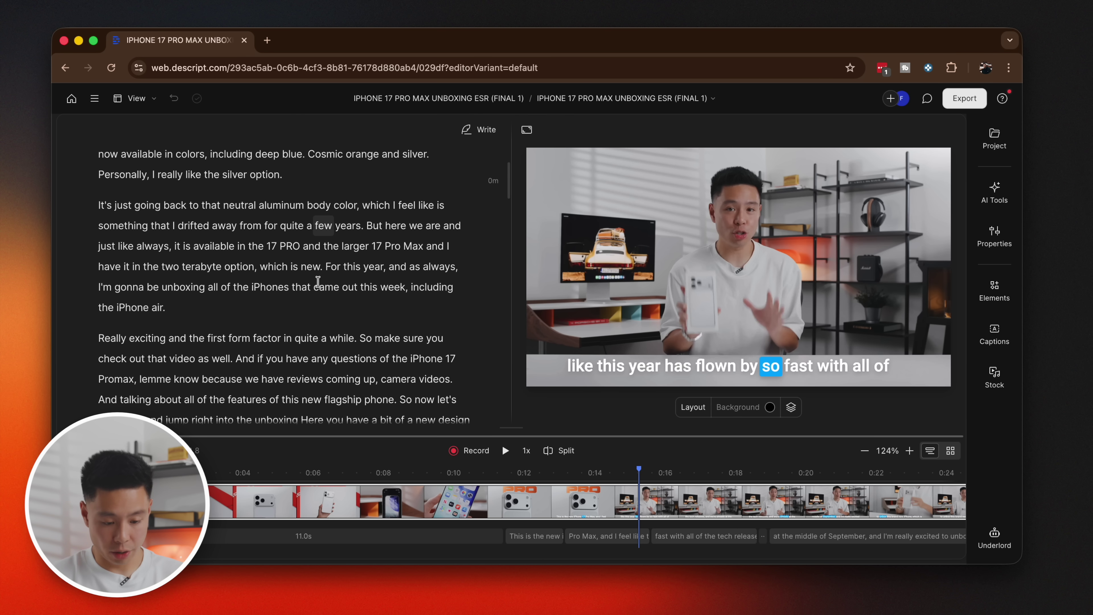
{"action": "left_click_drag", "start_coordinate": [195, 311], "coordinate": [407, 288]}
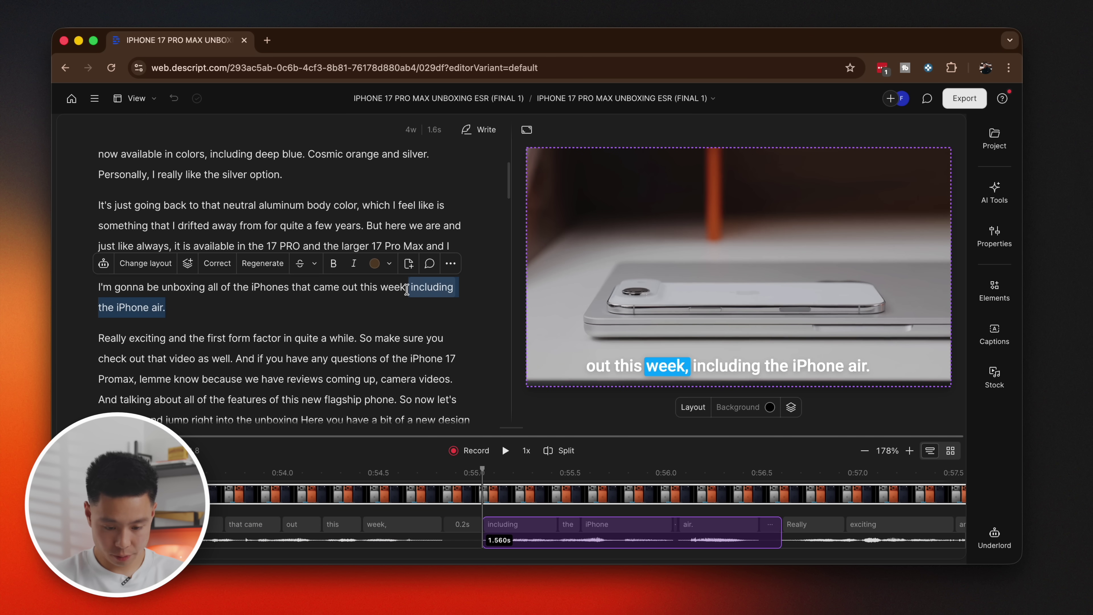
{"action": "key", "text": "BackSpace"}
{"action": "type", "text": "."}
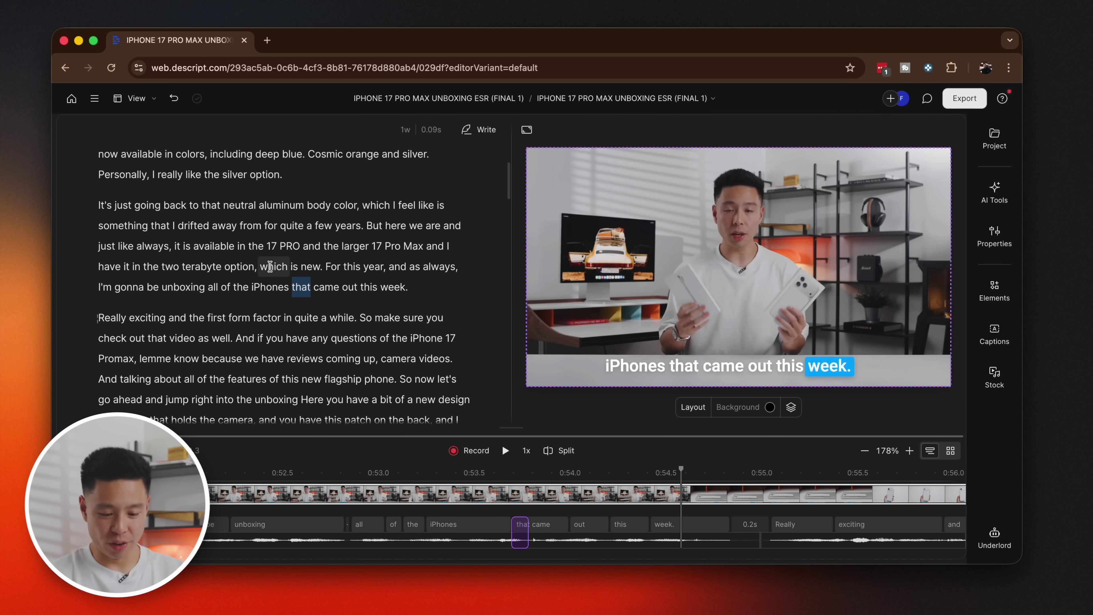
Replay the trimmed sentence from 'iPhones', then delete the scratch-resistance paragraph.
{"action": "left_click", "coordinate": [270, 287]}
{"action": "key", "text": "space"}
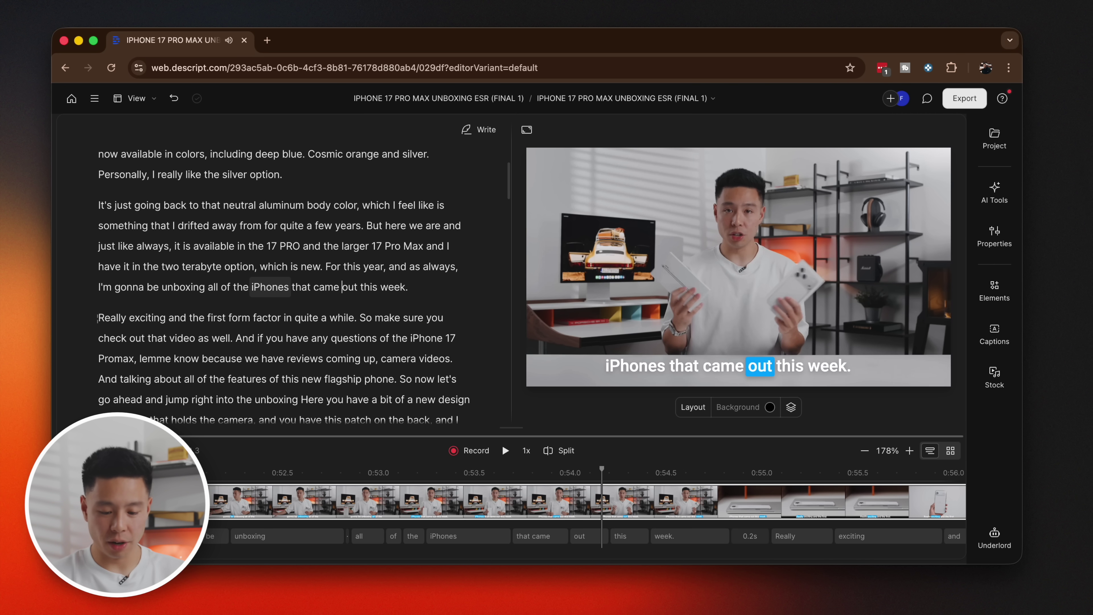
{"action": "left_click", "coordinate": [504, 450]}
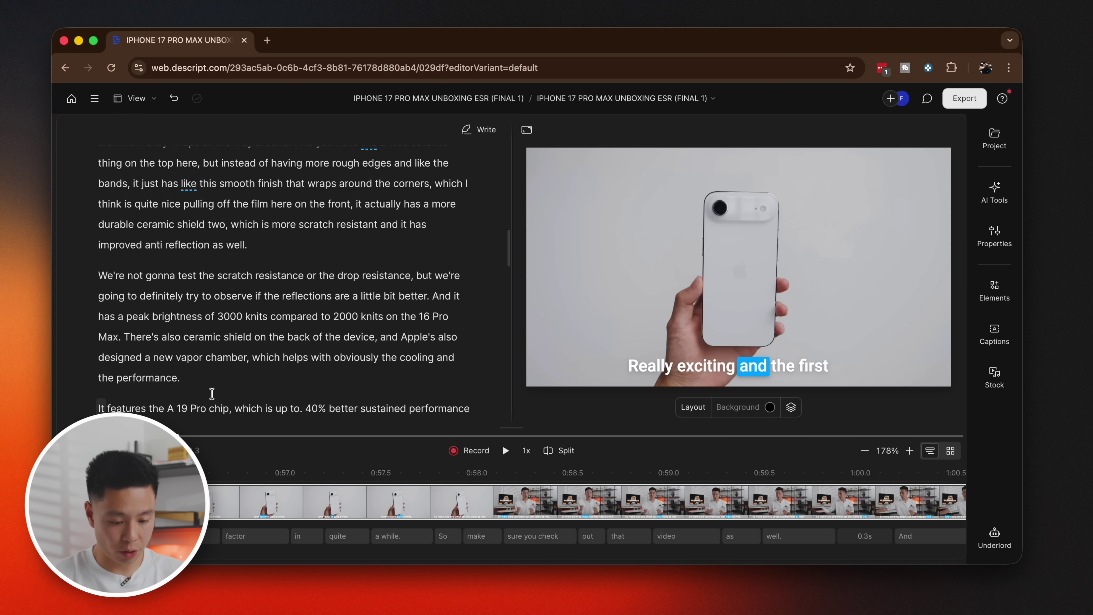
{"action": "left_click_drag", "start_coordinate": [205, 378], "coordinate": [78, 268]}
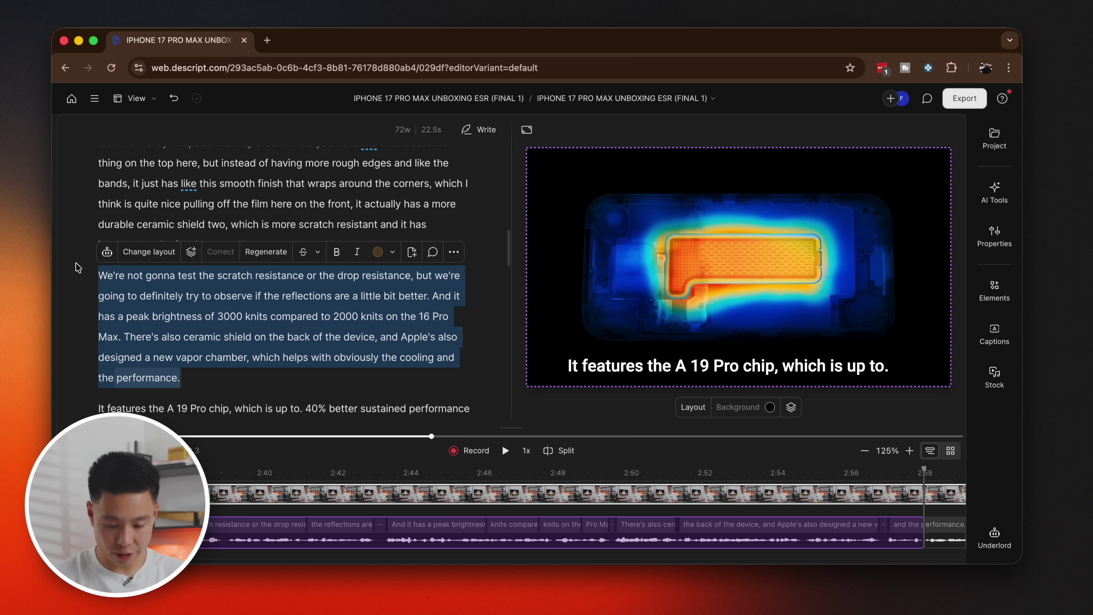
{"action": "key", "text": "BackSpace"}
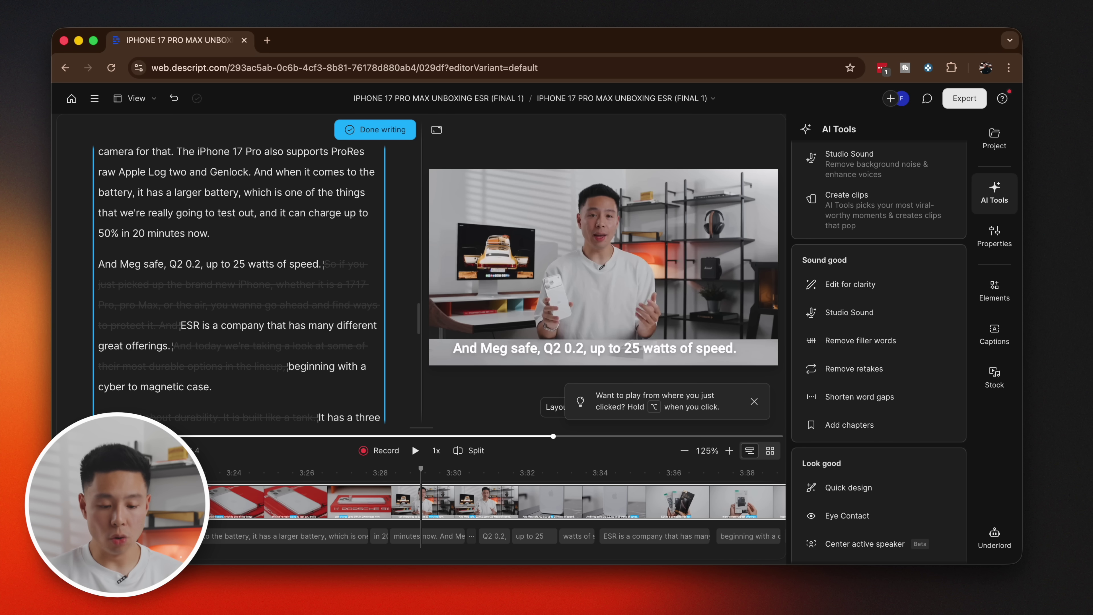
Write the line 'Apple also quietly released a new charging brick…' after '50% in 20 minutes now.'.
{"action": "type", "text": "Apple also quietly released a new charging brick as well that intellegently enables this enhanced charging sp"}
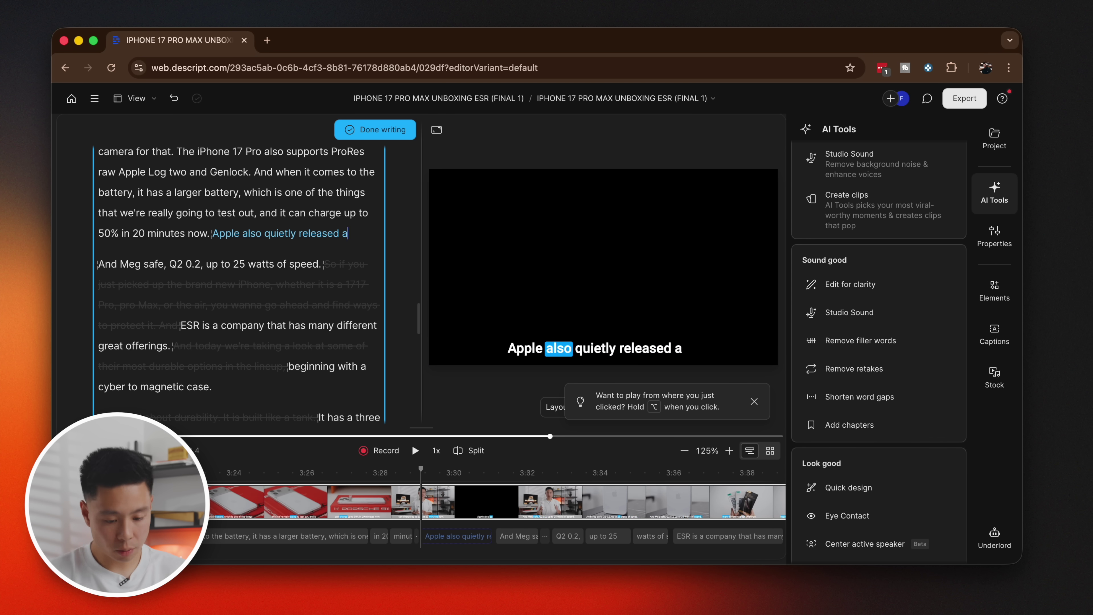
{"action": "type", "text": "eed."}
{"action": "left_click", "coordinate": [411, 444]}
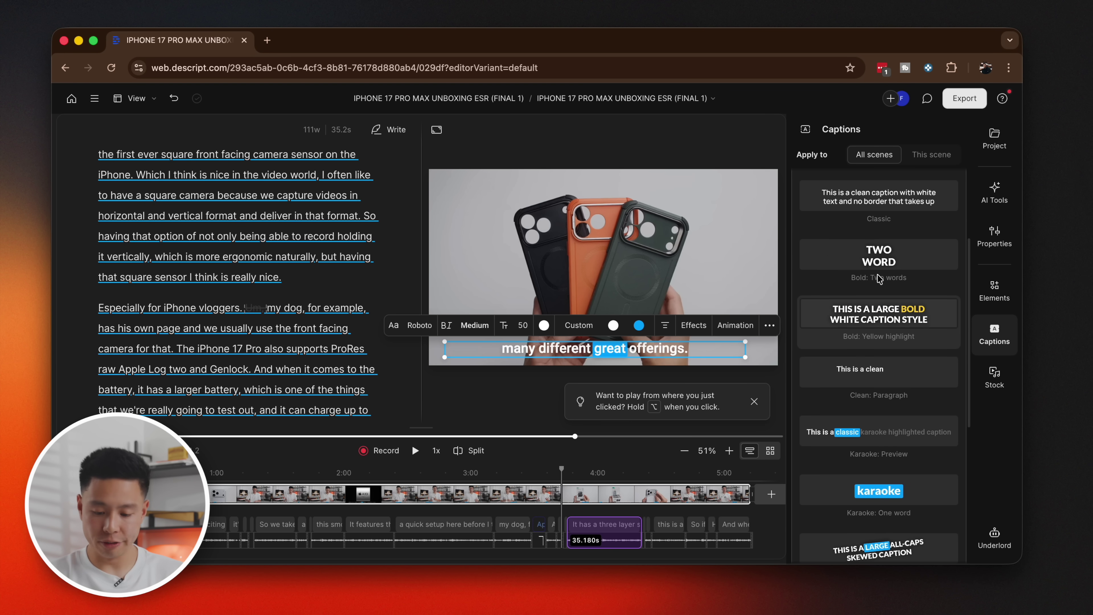
Try the Bold: Two words caption style on the iPhone unboxing captions.
{"action": "left_click", "coordinate": [880, 249]}
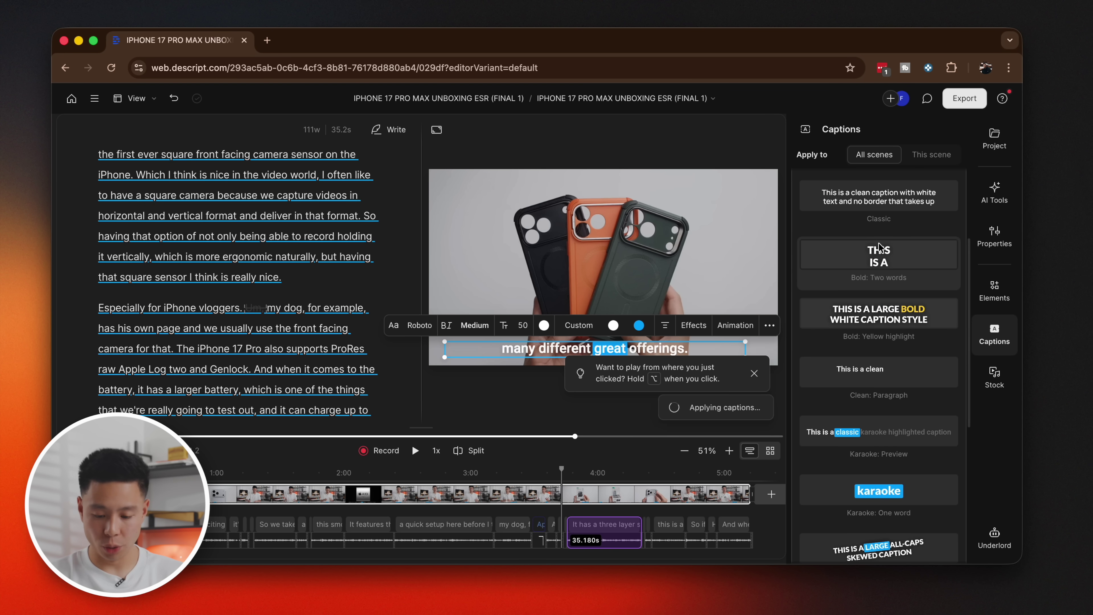
{"action": "scroll", "coordinate": [878, 276], "scroll_direction": "down", "scroll_amount": 8}
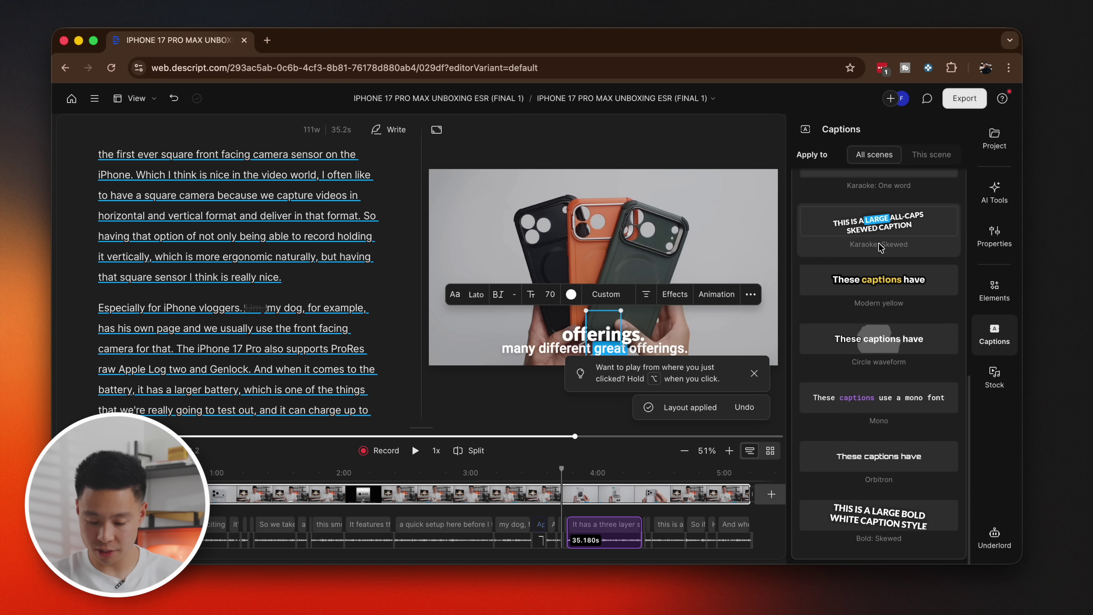
{"action": "scroll", "coordinate": [869, 344], "scroll_direction": "up", "scroll_amount": 8}
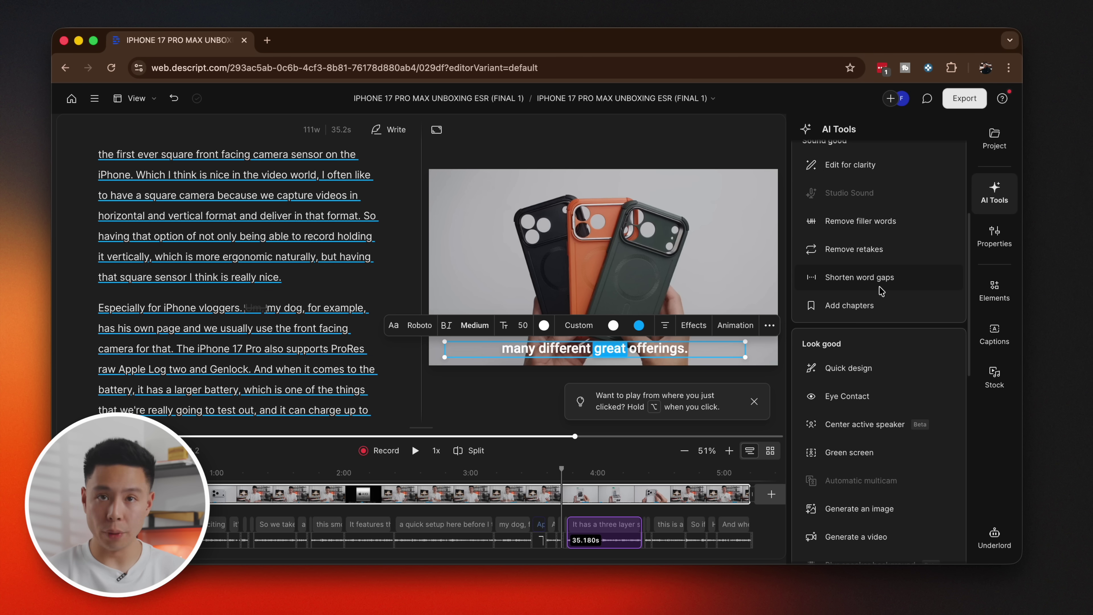
In Translate, choose French as the target language.
{"action": "scroll", "coordinate": [881, 292], "scroll_direction": "down", "scroll_amount": 10}
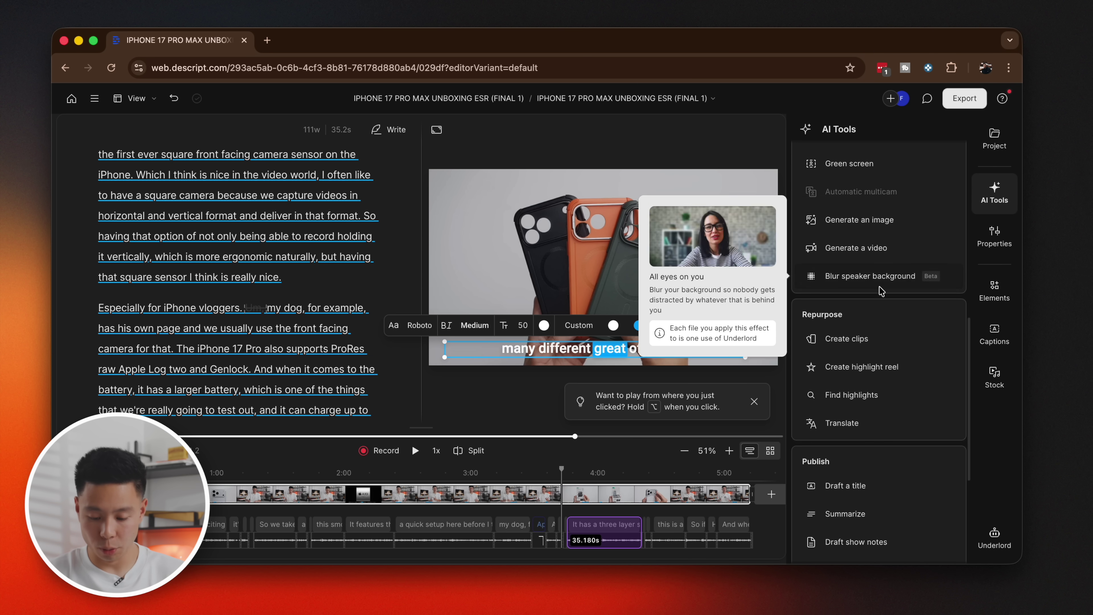
{"action": "left_click", "coordinate": [842, 286]}
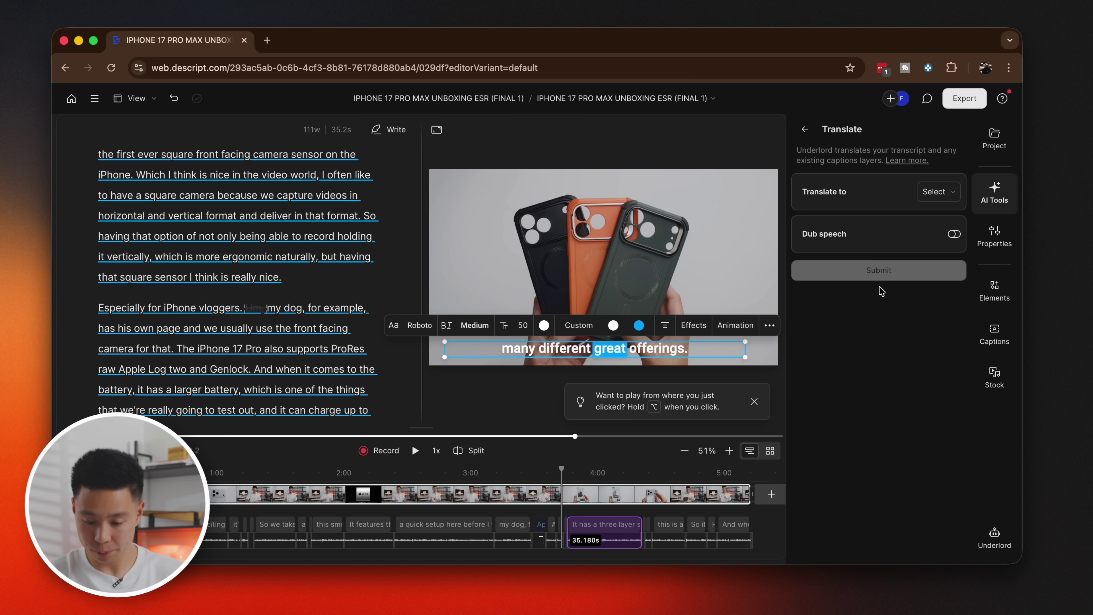
{"action": "left_click", "coordinate": [935, 192]}
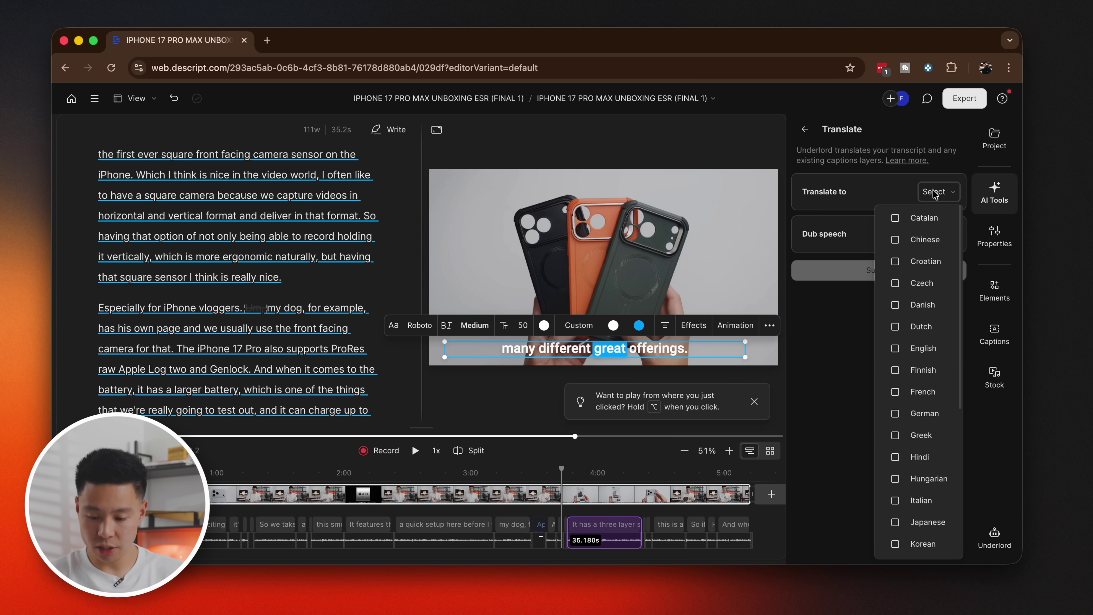
{"action": "scroll", "coordinate": [921, 221], "scroll_direction": "down", "scroll_amount": 2}
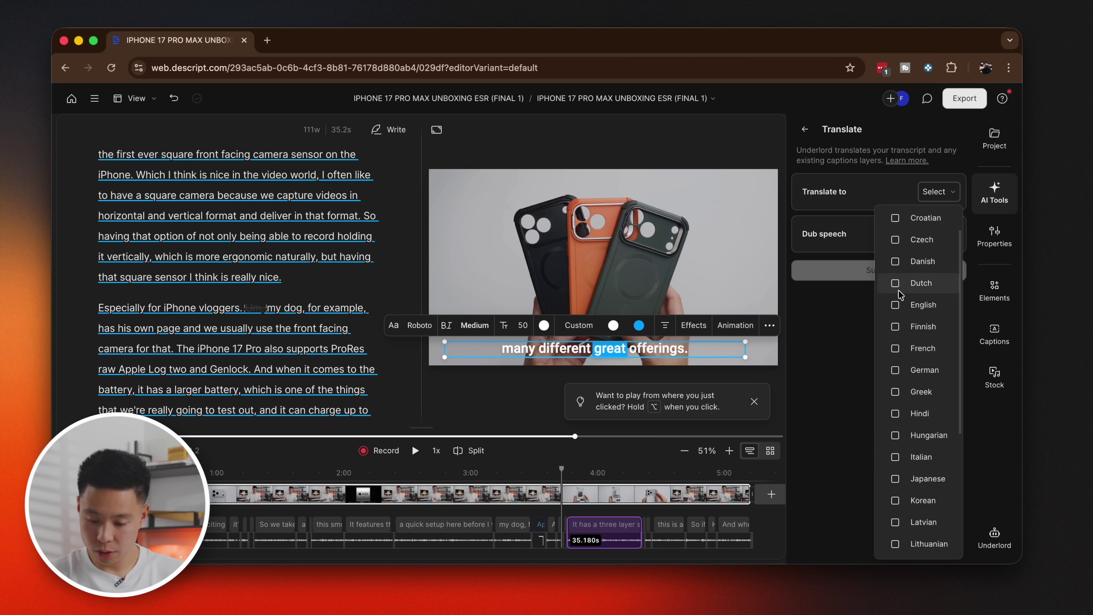
{"action": "scroll", "coordinate": [887, 327], "scroll_direction": "down", "scroll_amount": 2}
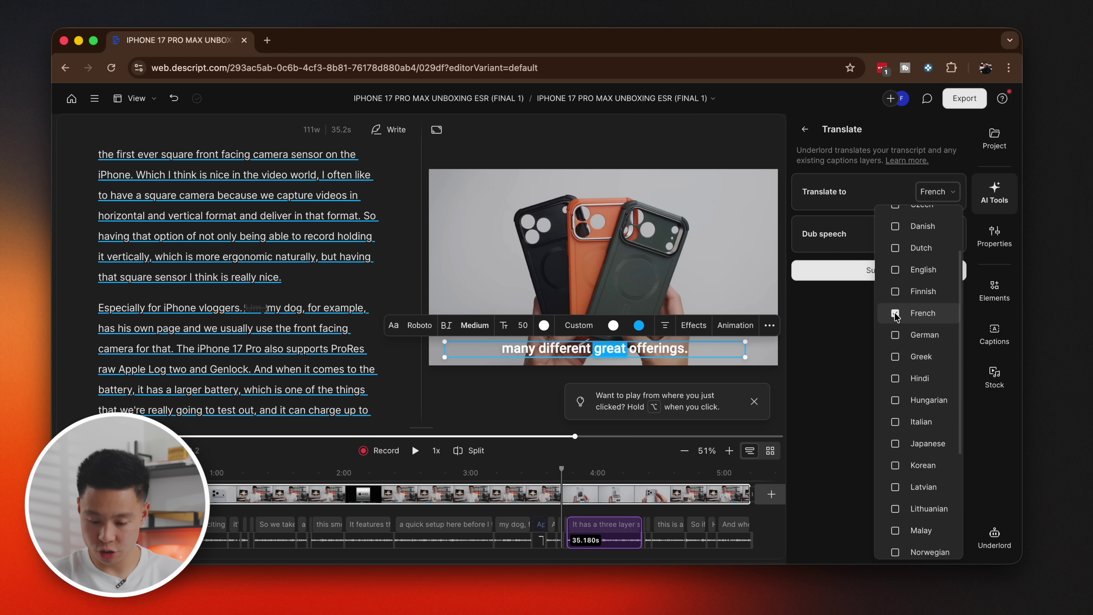
{"action": "left_click", "coordinate": [842, 236]}
Enable dubbed speech with a French AI voice and submit the translation.
{"action": "left_click", "coordinate": [953, 234]}
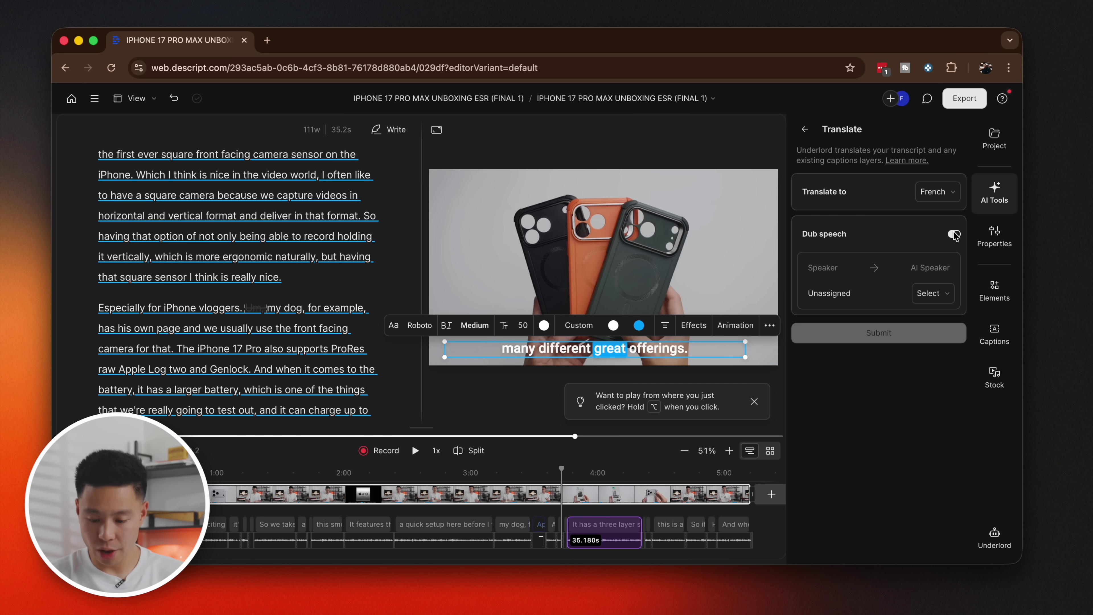
{"action": "left_click", "coordinate": [931, 293]}
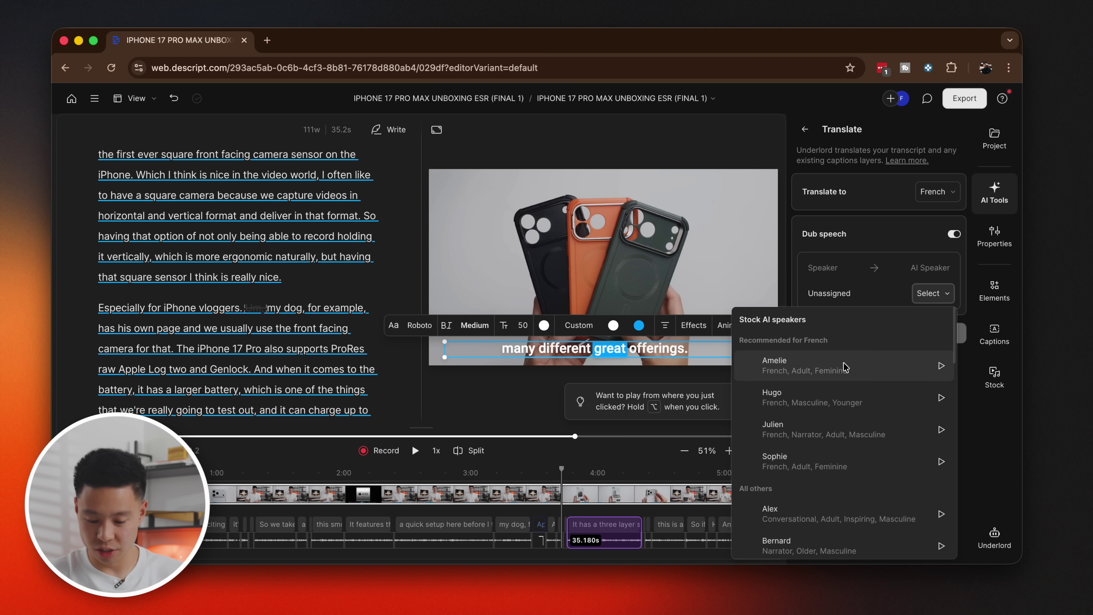
{"action": "left_click", "coordinate": [860, 260]}
{"action": "left_click", "coordinate": [933, 299]}
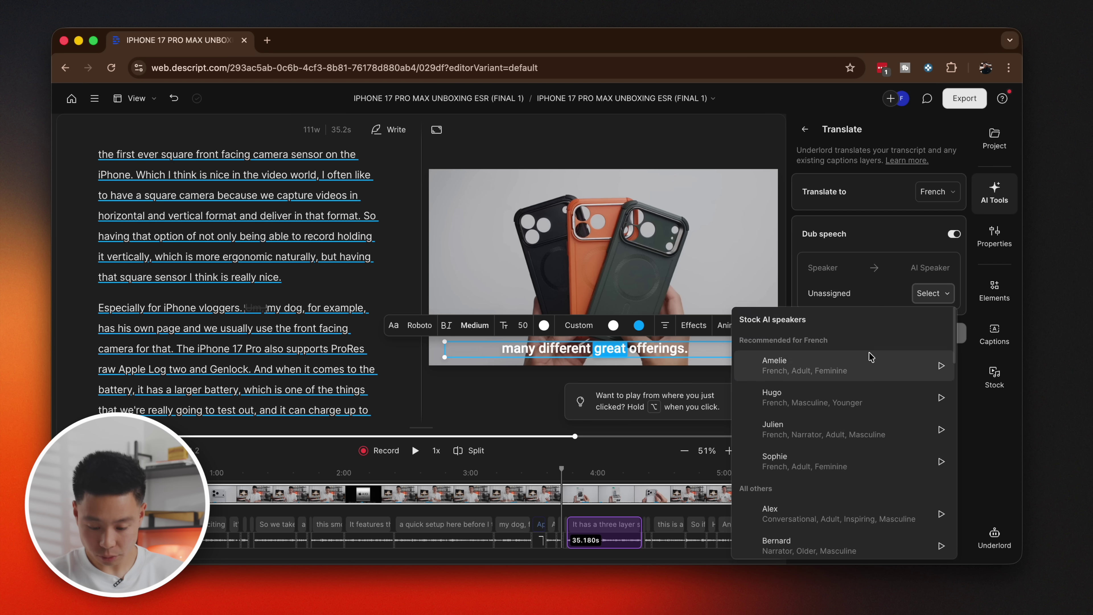
{"action": "left_click", "coordinate": [861, 357]}
{"action": "left_click", "coordinate": [879, 332]}
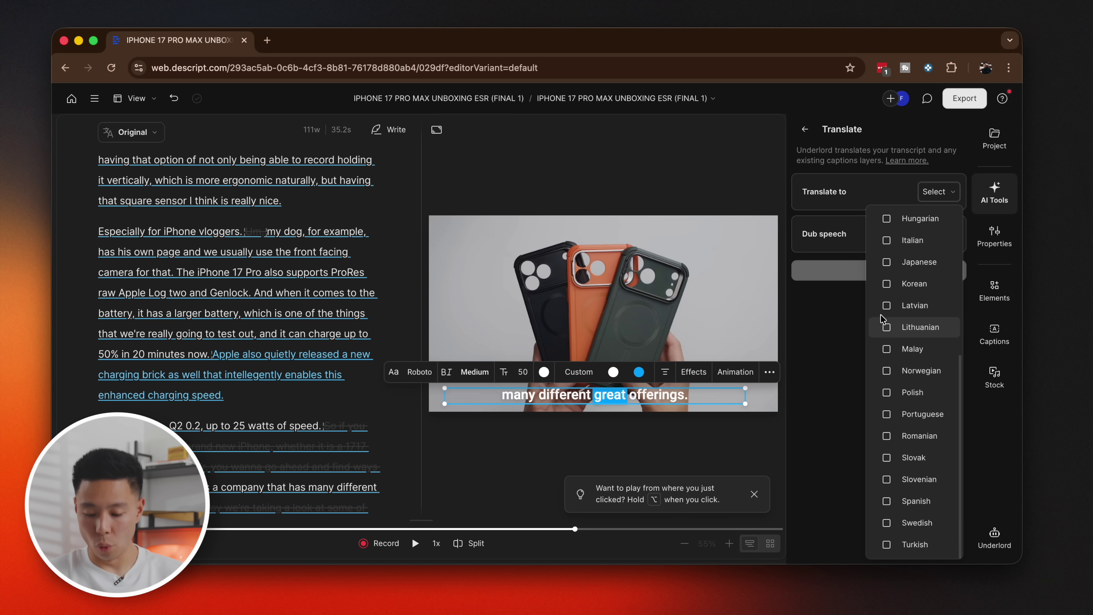
Choose Chinese as the target language and submit the translation.
{"action": "scroll", "coordinate": [881, 318], "scroll_direction": "up", "scroll_amount": 6}
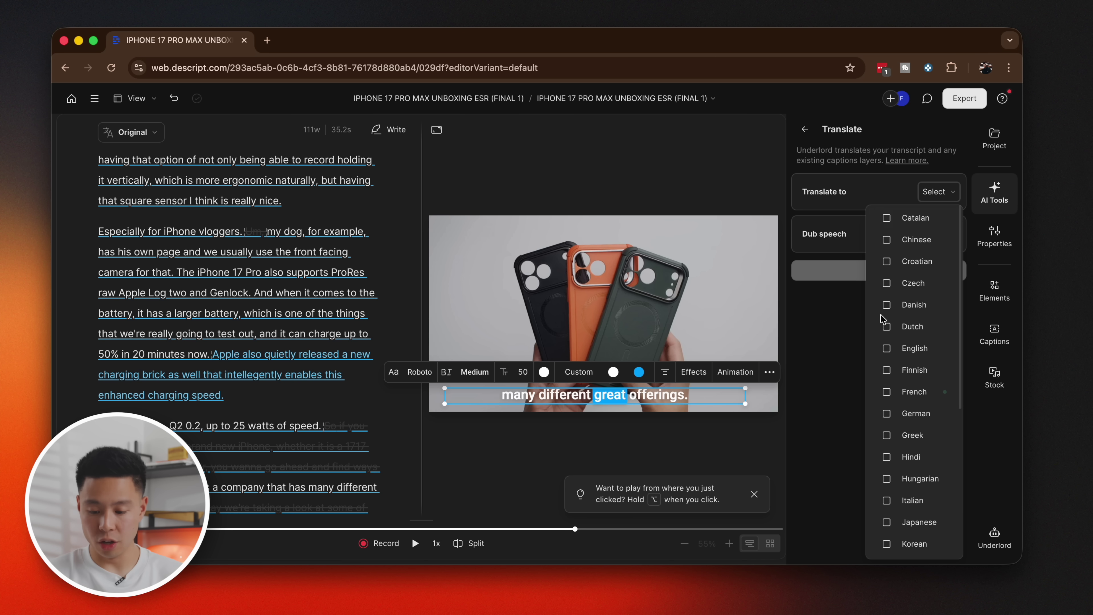
{"action": "left_click", "coordinate": [823, 296]}
{"action": "left_click", "coordinate": [870, 270]}
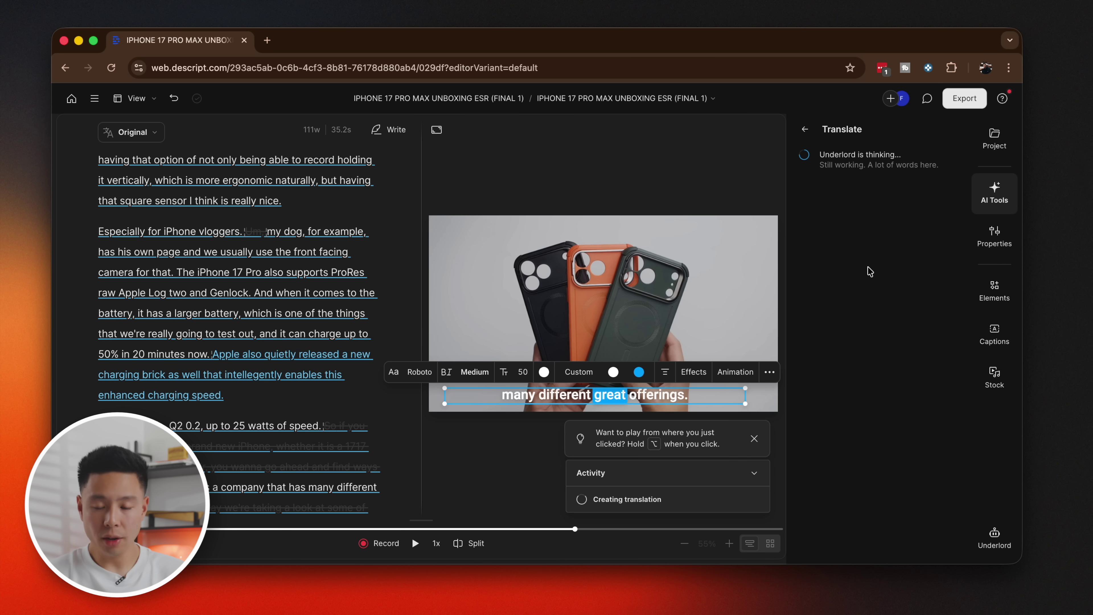